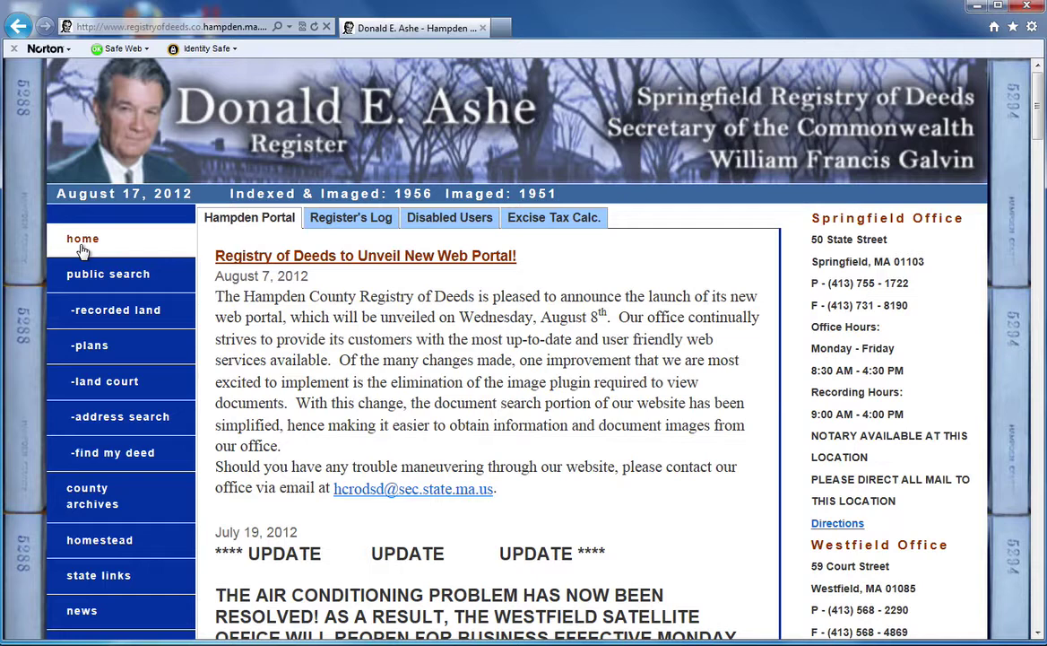
Go to the registry's public search options and look at the search form for finding a home owner's deed
click(121, 284)
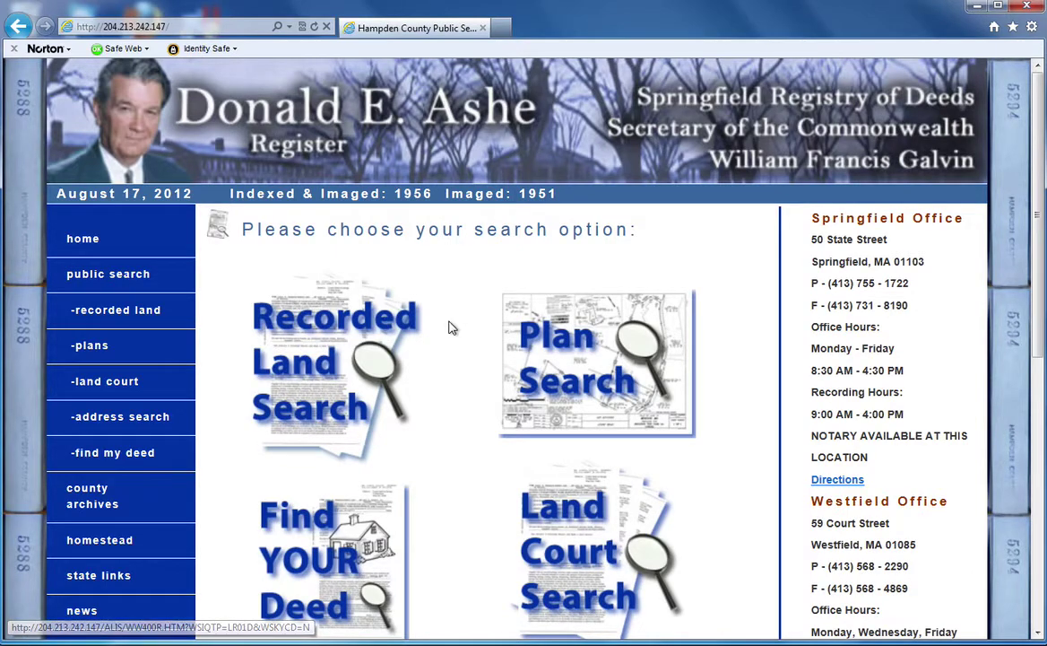
scroll(451, 327, down, 1)
scroll(451, 326, down, 1)
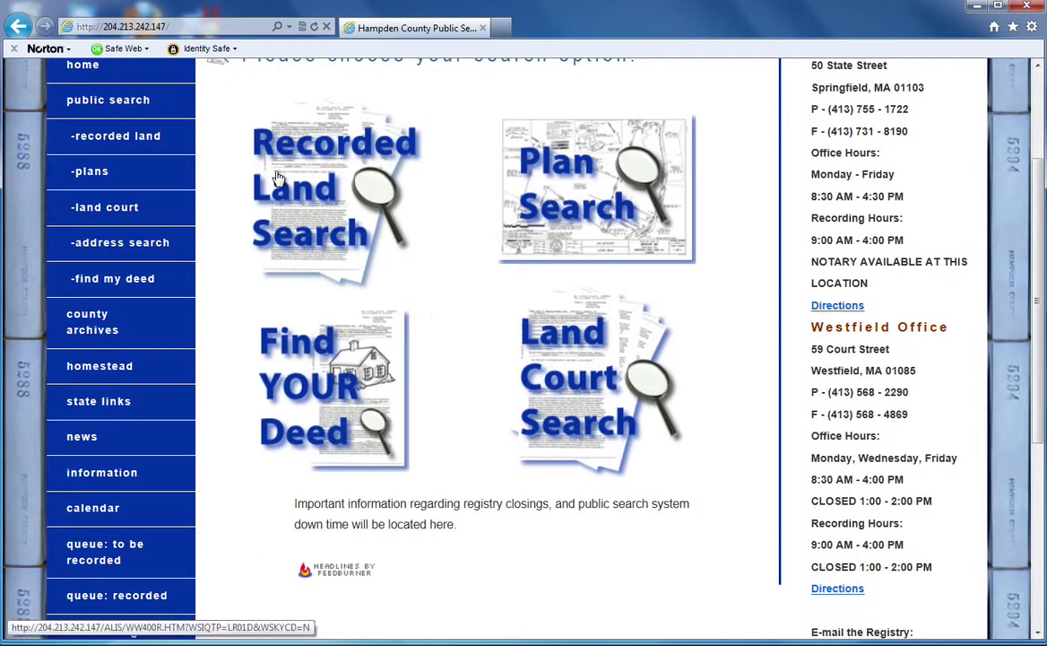
click(156, 134)
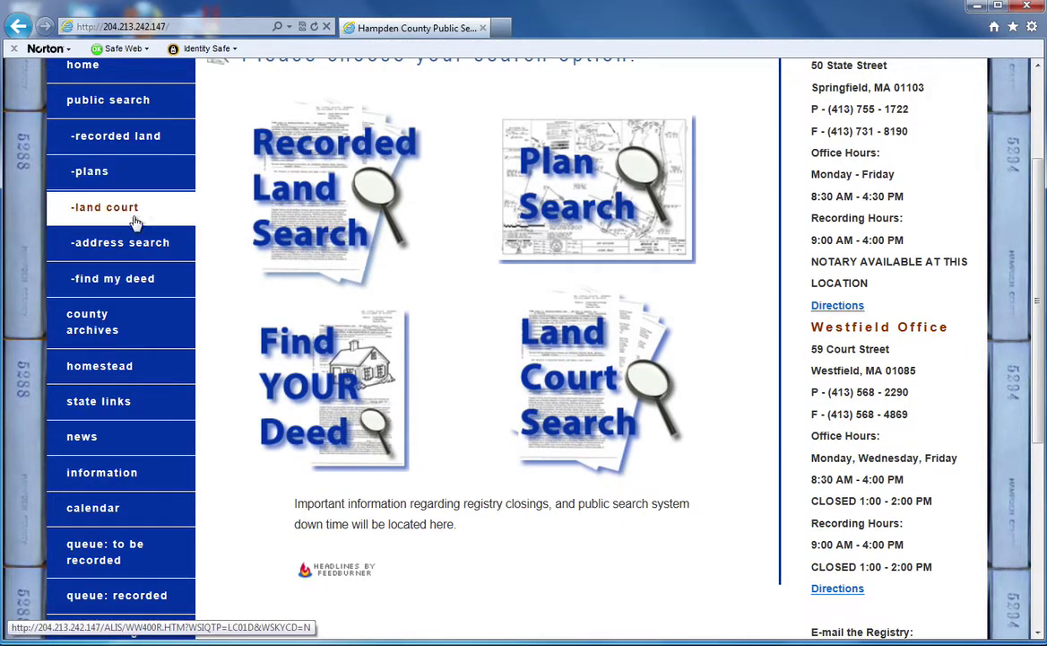
click(126, 280)
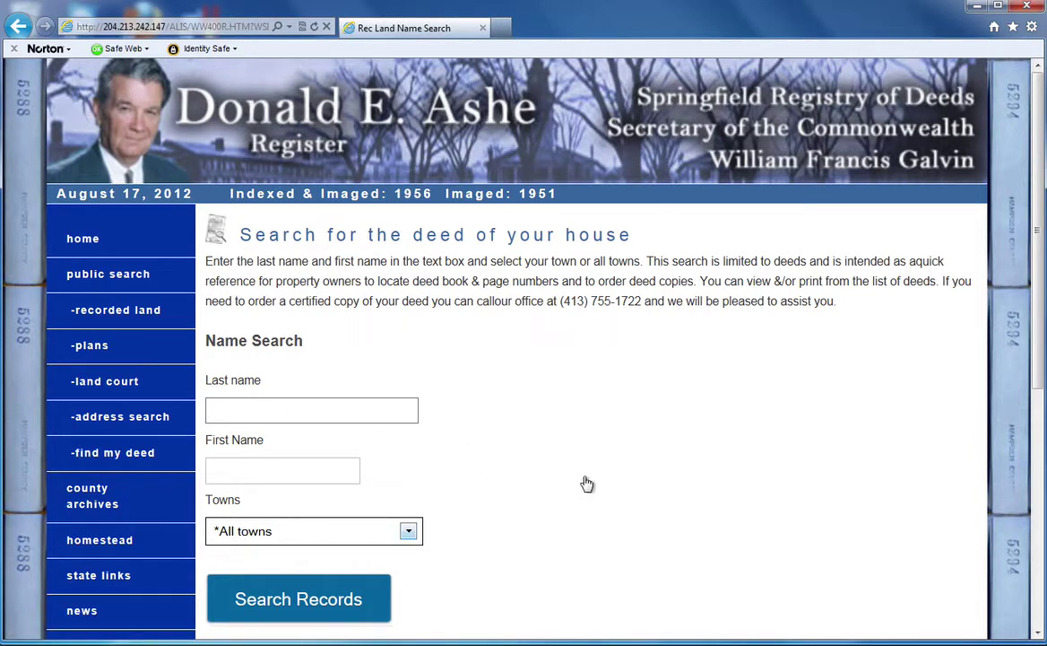
Return to the public search options and open the recorded land search by name
click(121, 315)
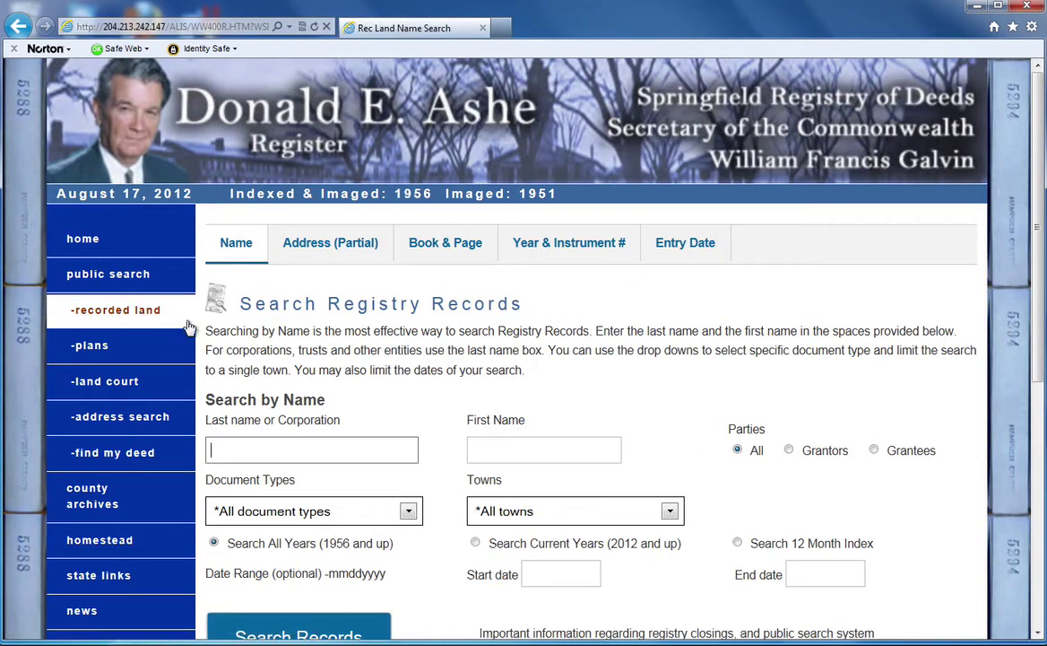
click(123, 277)
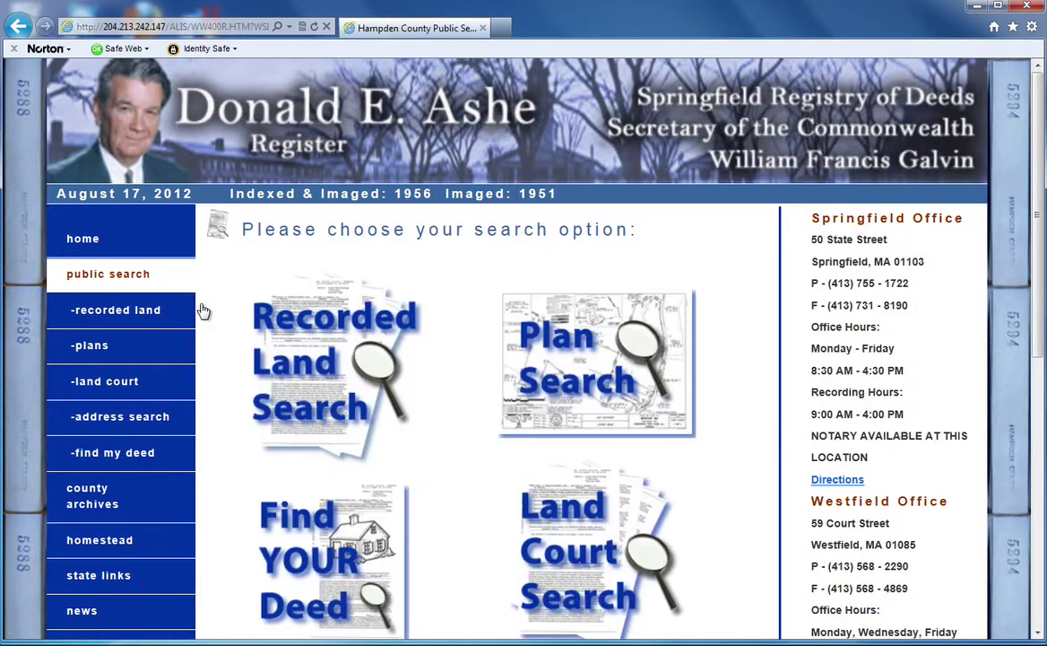
click(330, 360)
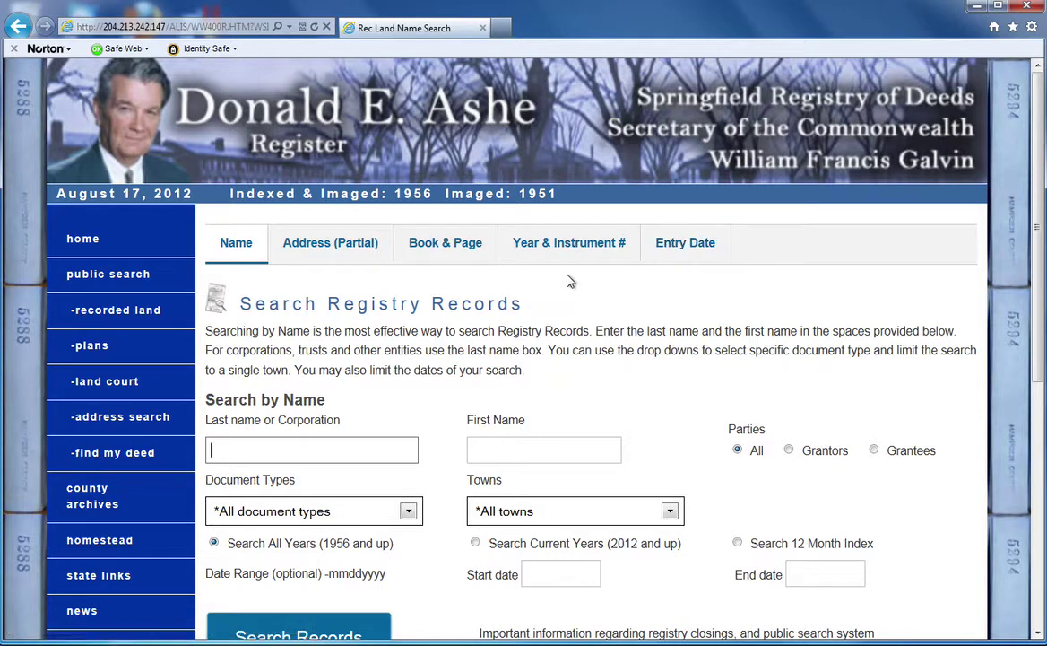
Search recorded land documents by the party's last name and first initial, covering all towns and document types
scroll(660, 308, down, 3)
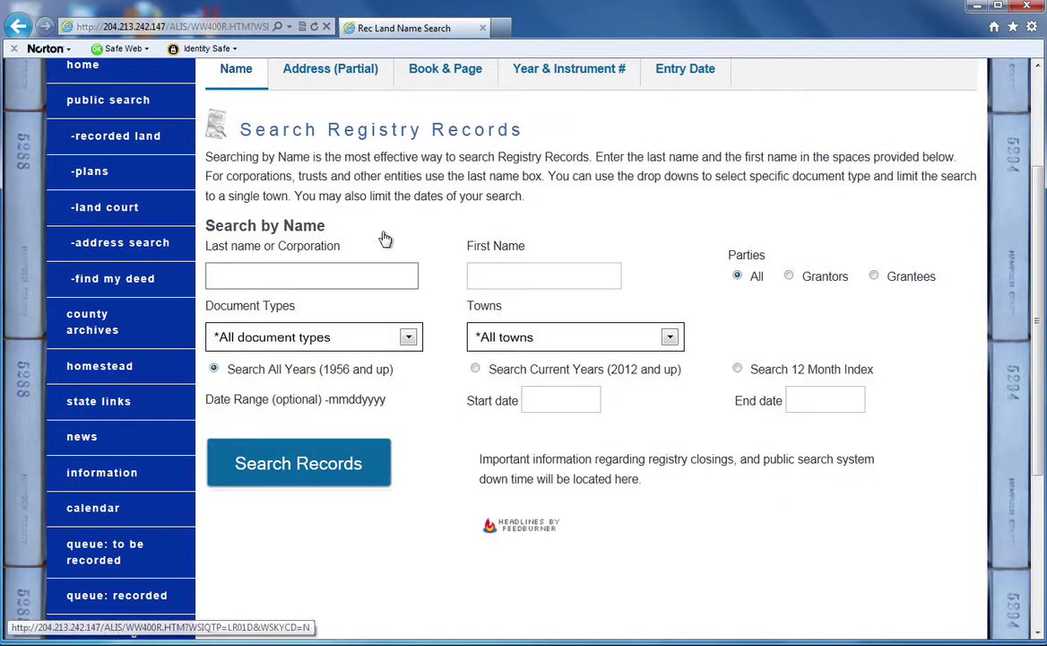
click(305, 270)
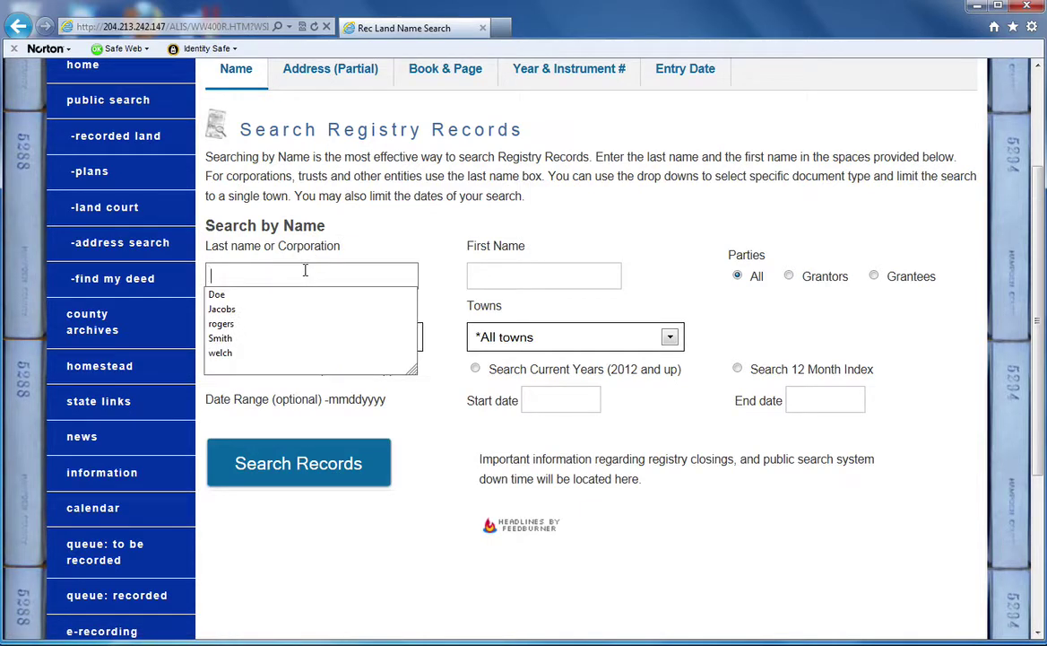
text(Smith)
key(Tab)
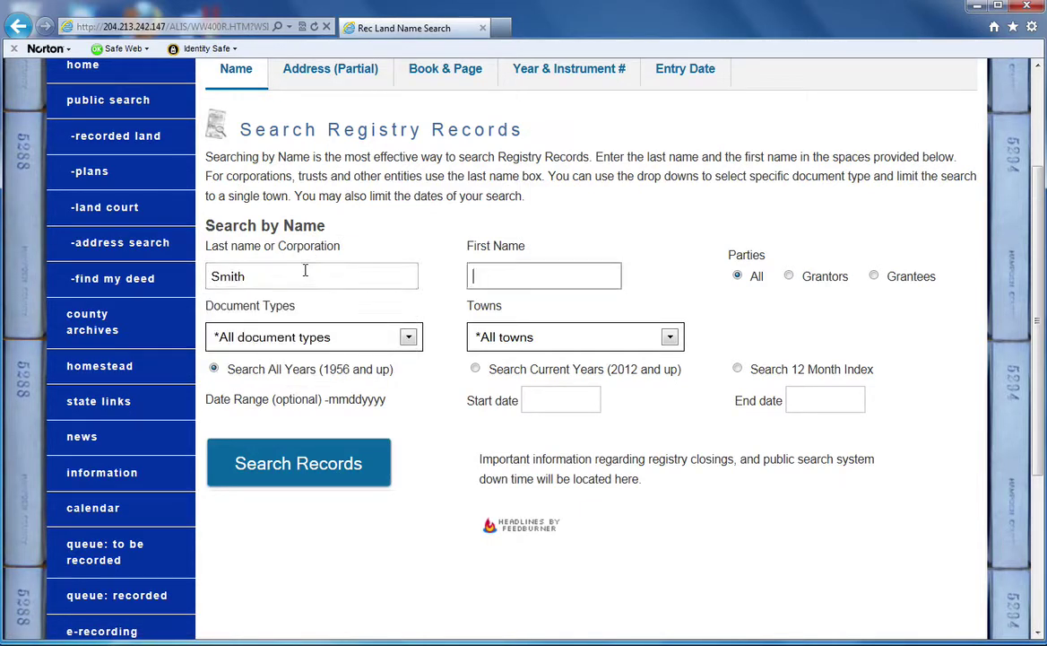
text(J)
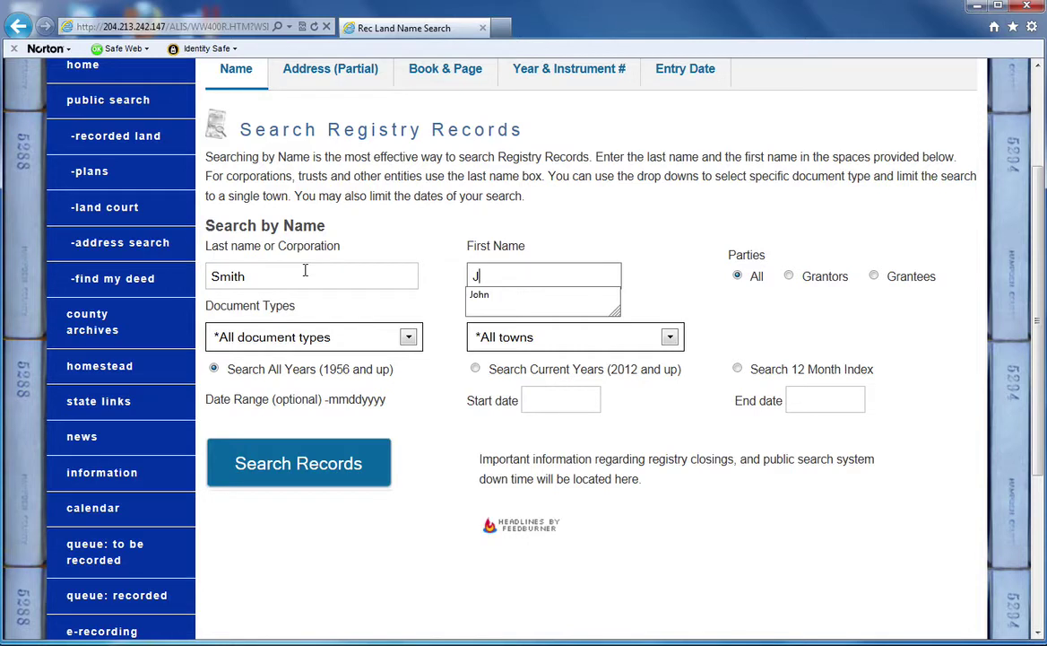
key(Escape)
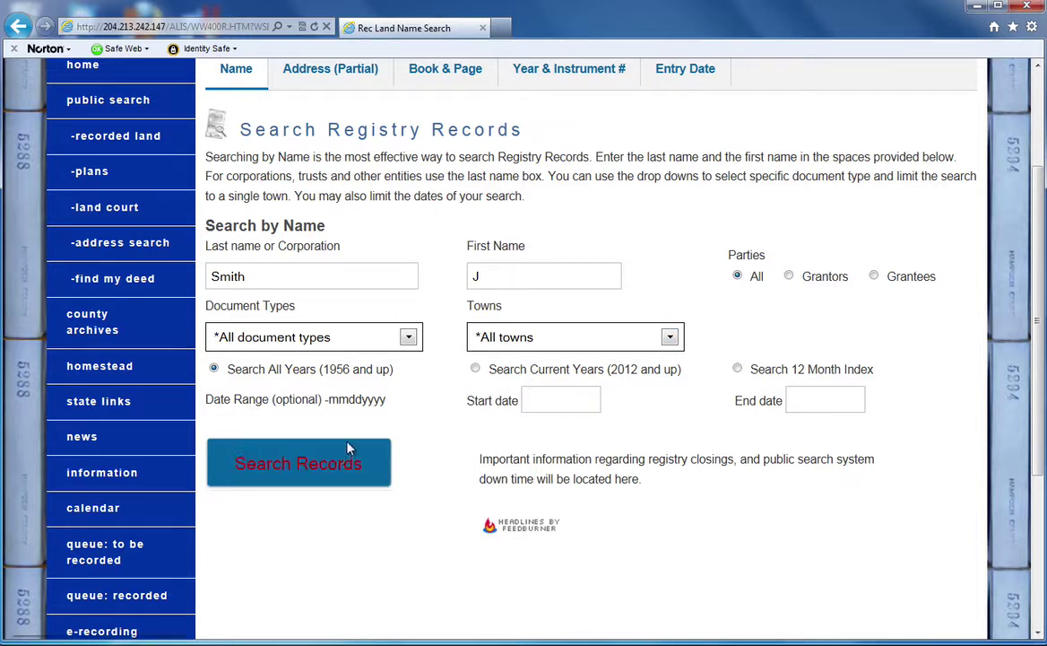
click(333, 470)
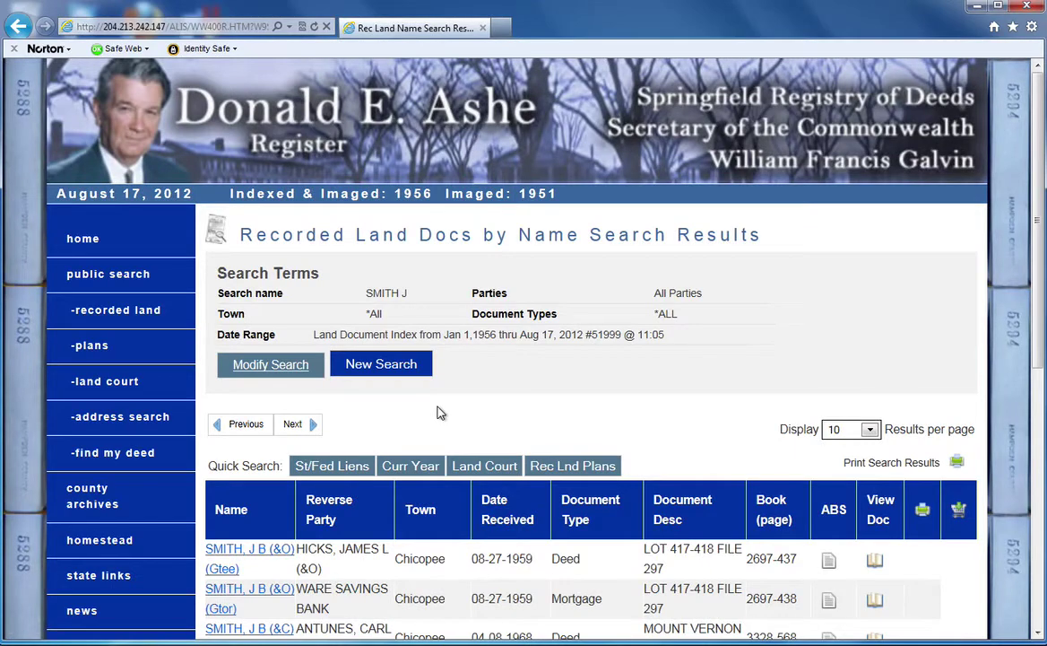
Modify the search to use the party's full first name, limit the town to Springfield, and run it again
scroll(440, 412, down, 3)
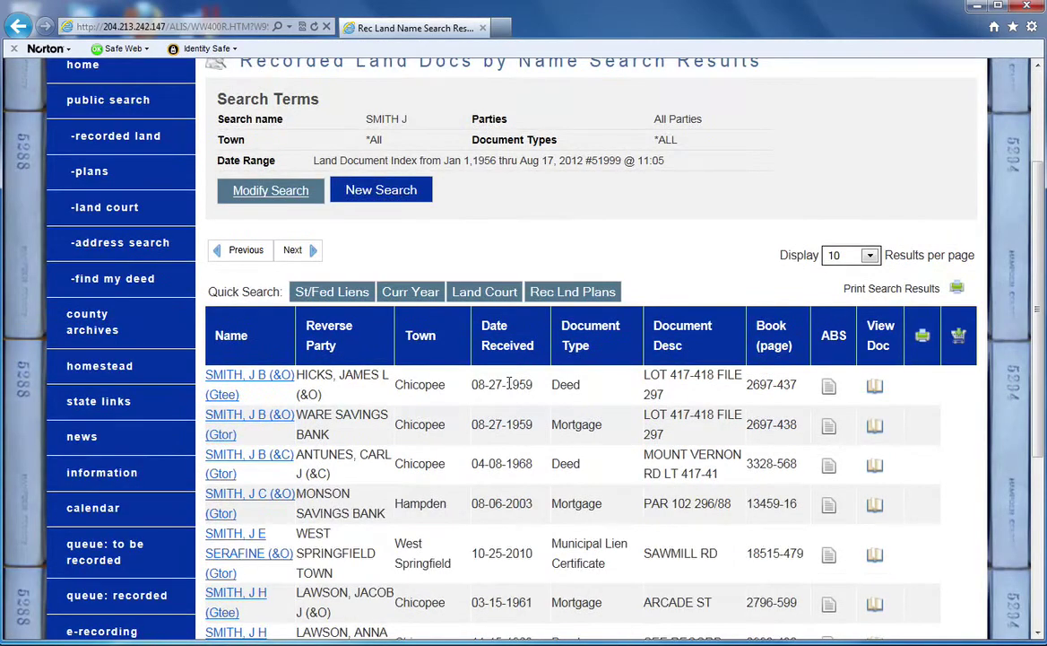
scroll(508, 382, down, 1)
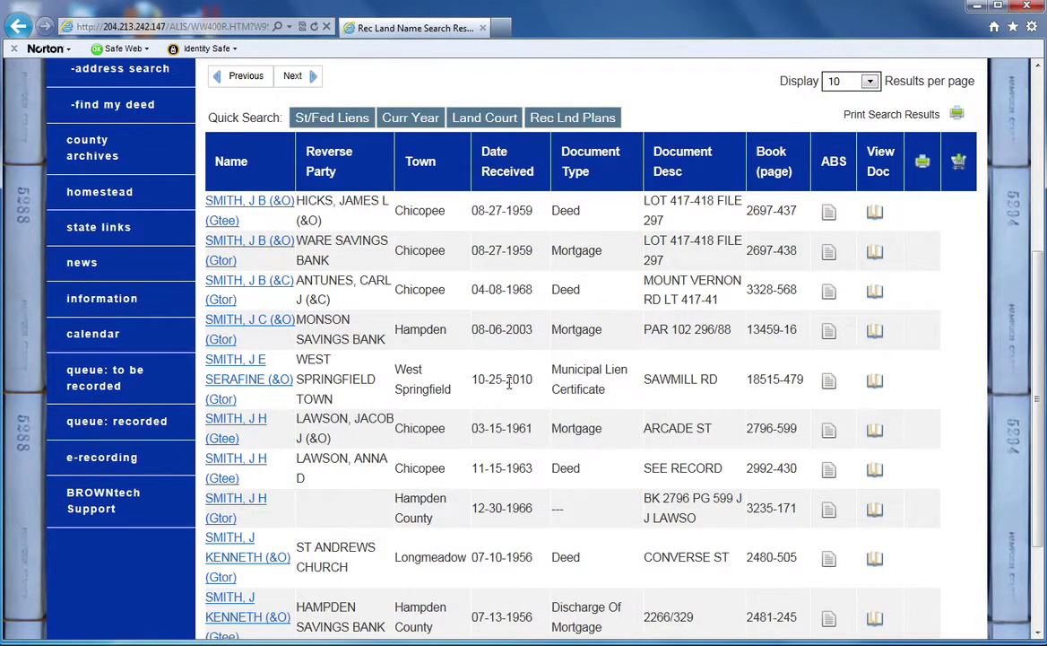
scroll(508, 383, up, 3)
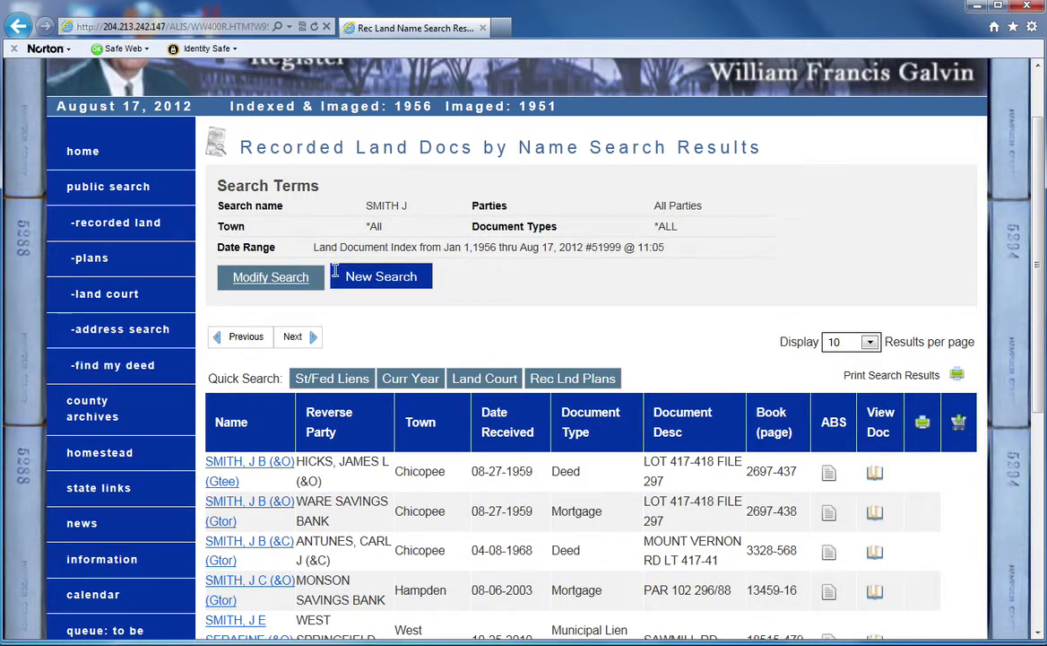
click(282, 283)
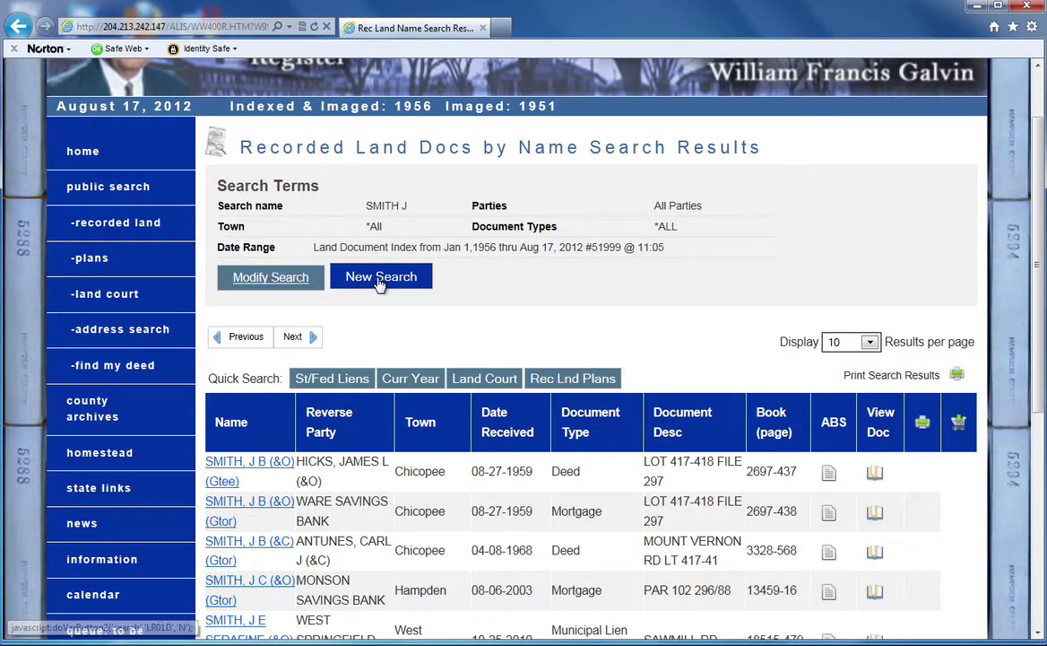
click(278, 281)
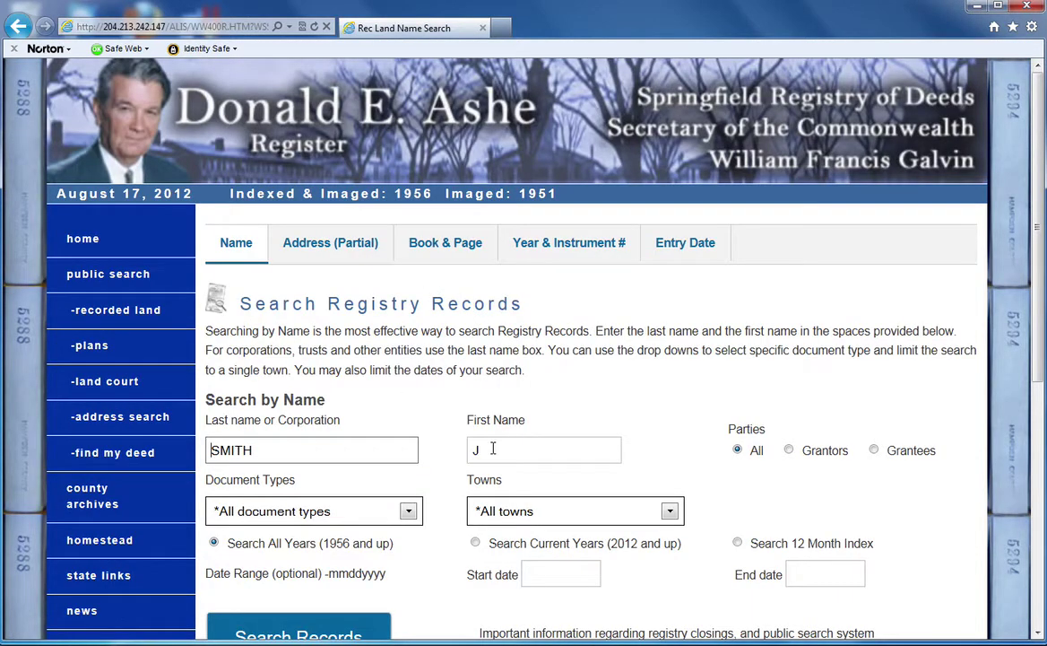
click(490, 451)
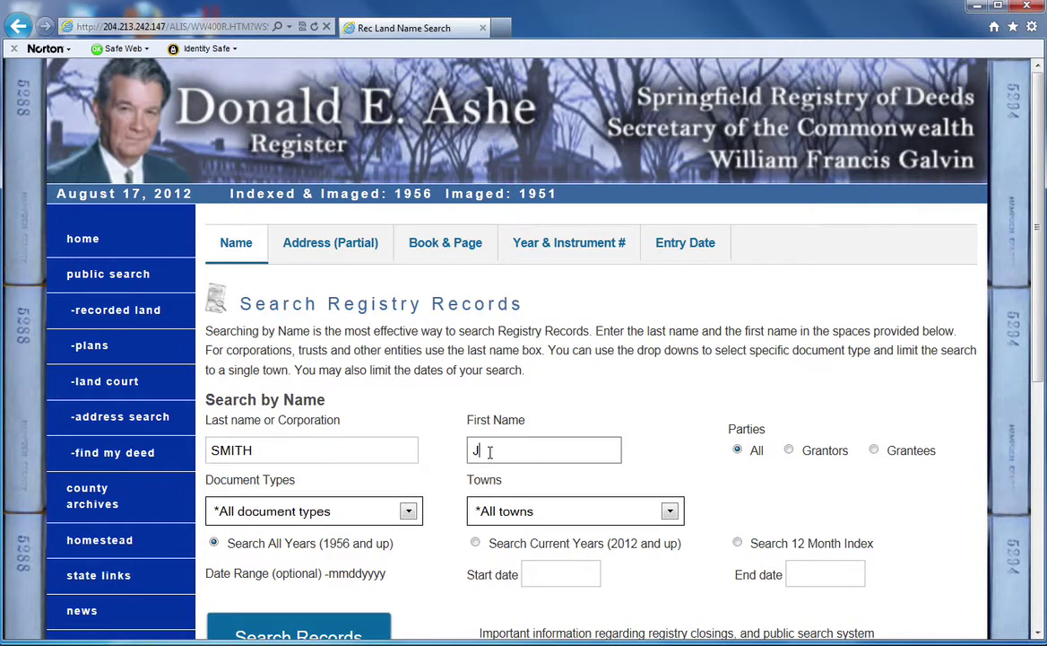
text(ohn)
click(539, 515)
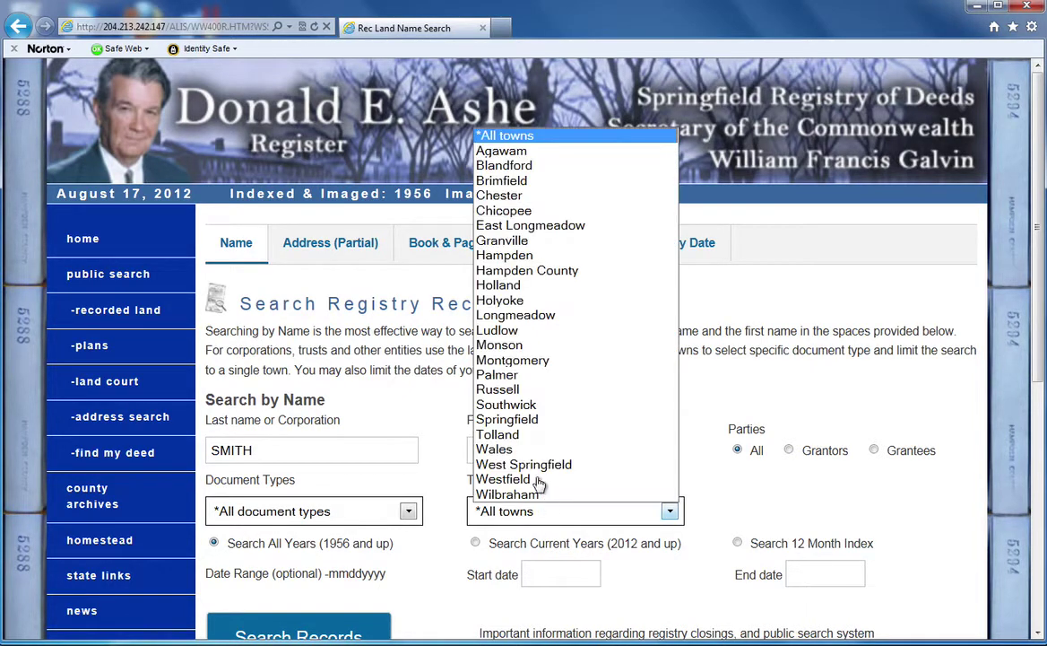
click(512, 421)
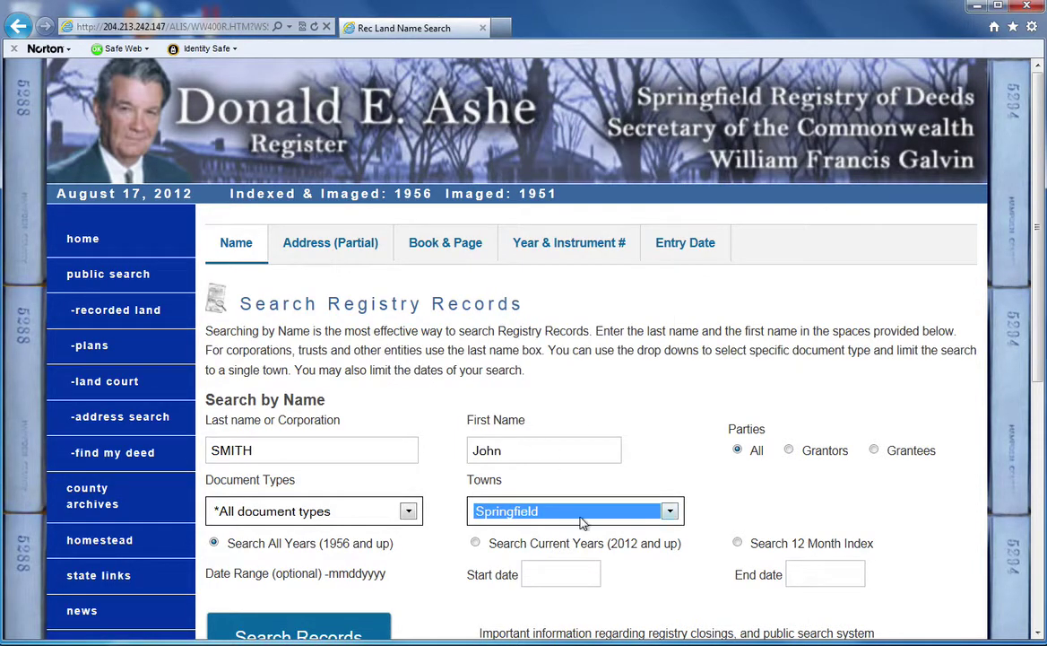
click(352, 630)
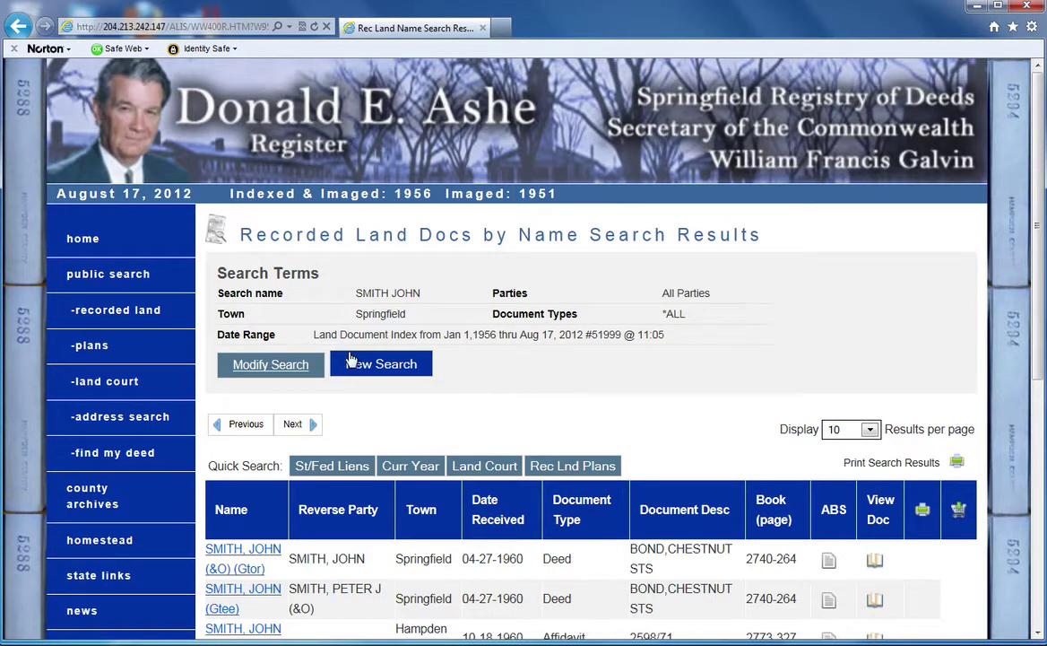
Review the narrowed Springfield search results and check the choices for results per page
click(284, 373)
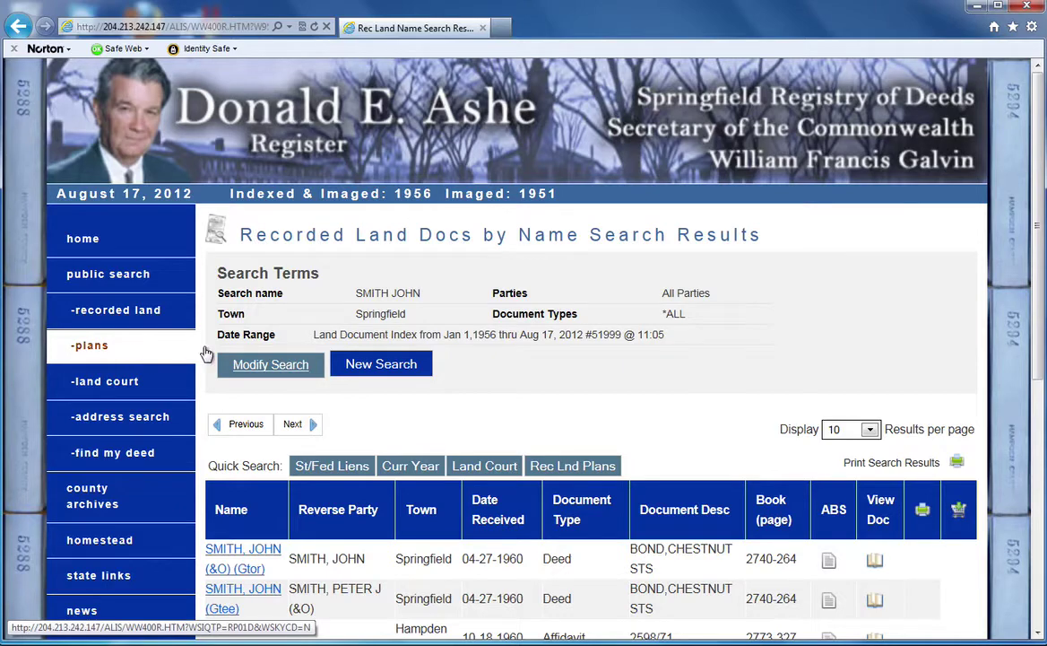
scroll(613, 333, down, 3)
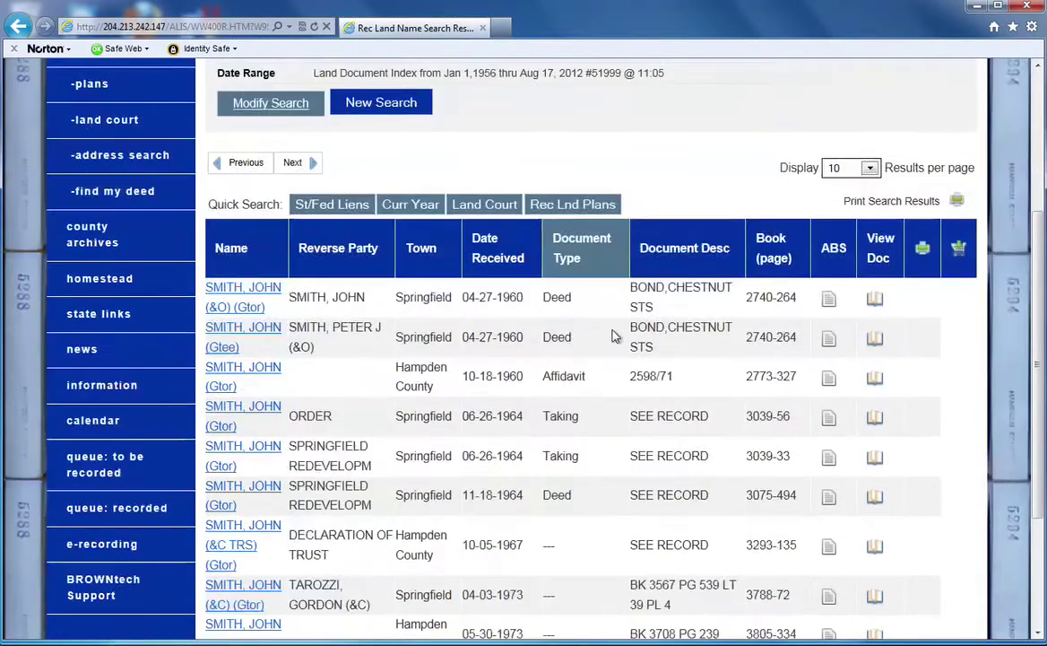
scroll(614, 335, down, 1)
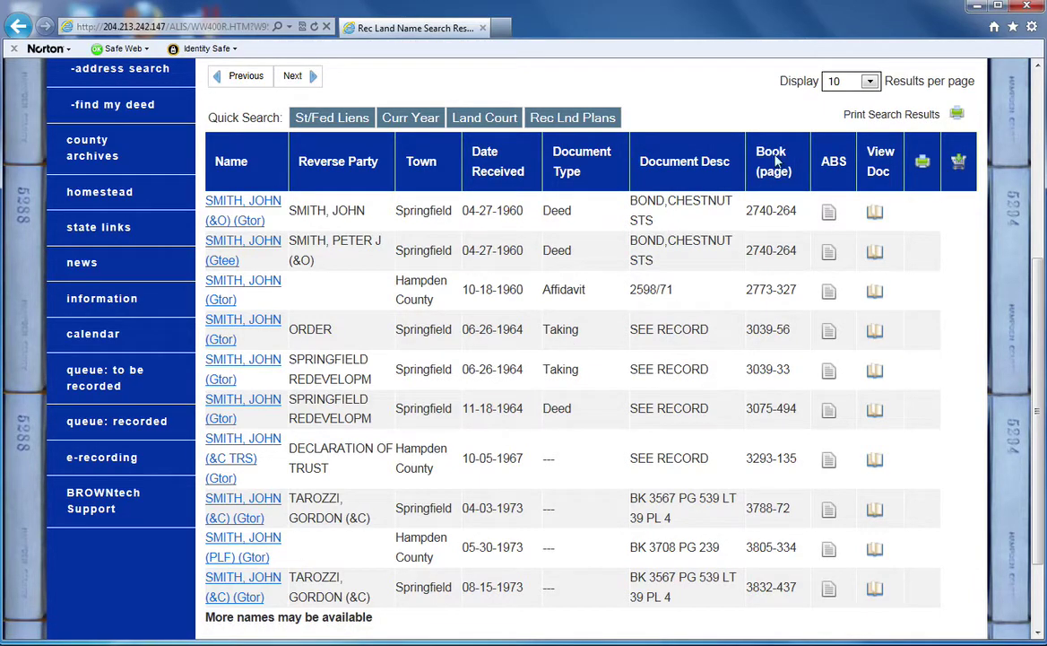
click(869, 82)
click(743, 112)
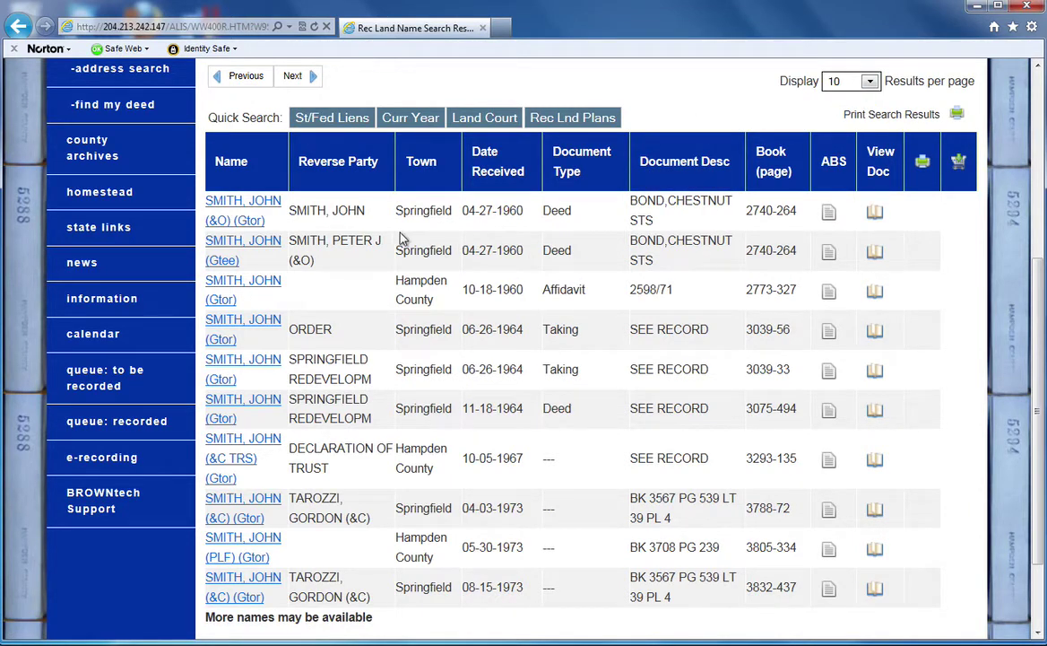
Read the abstract of the first listed deed, book and page 2740-264, and return to the search results
click(829, 215)
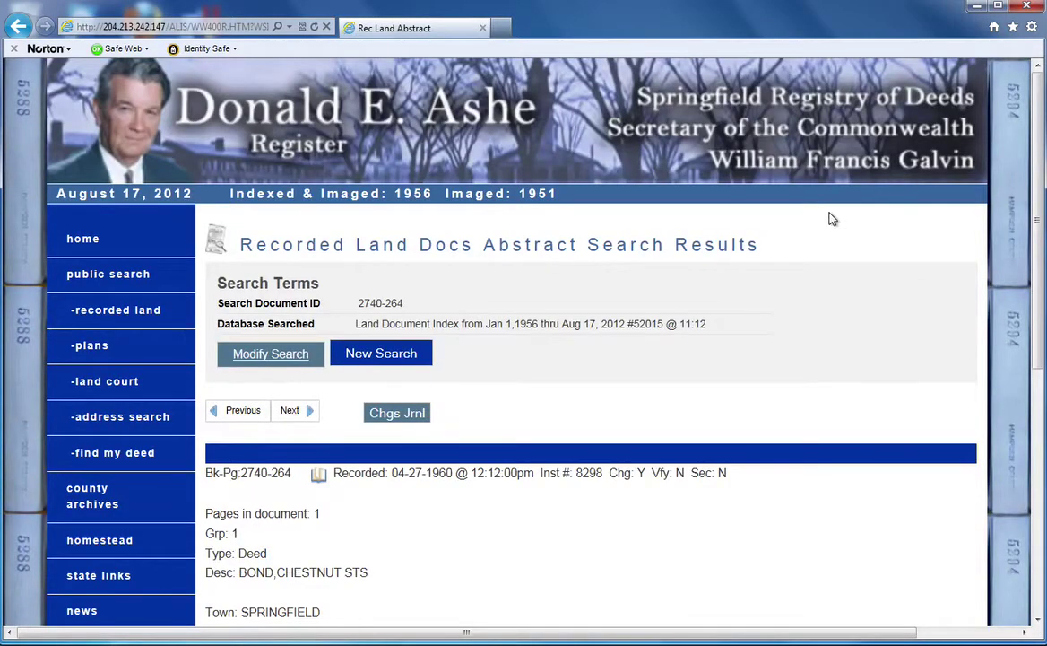
scroll(682, 363, down, 4)
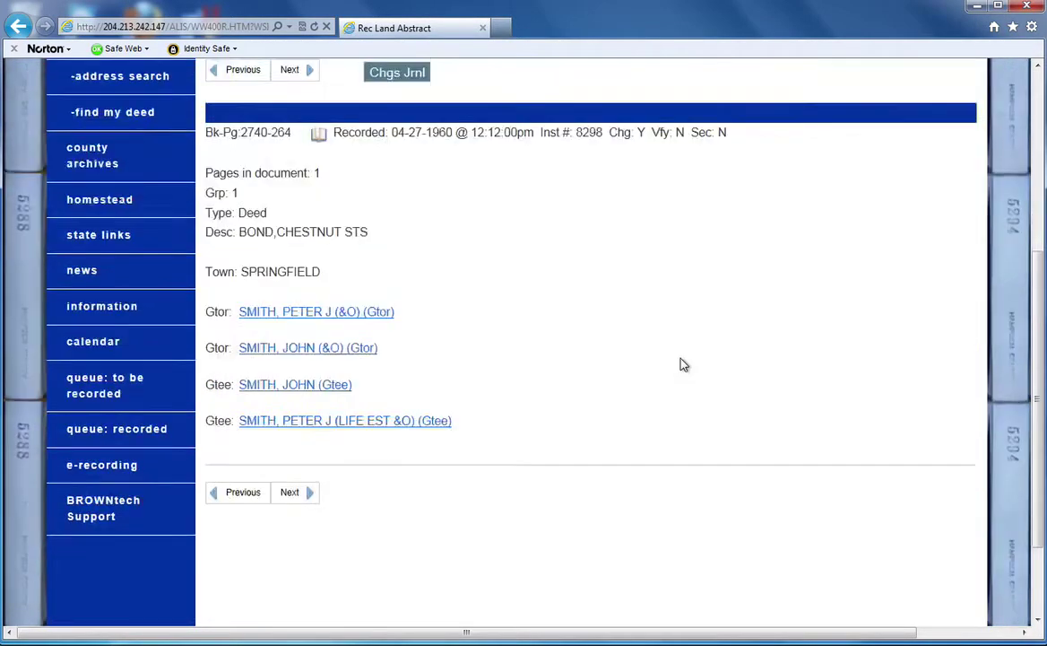
scroll(682, 363, down, 2)
scroll(682, 363, up, 6)
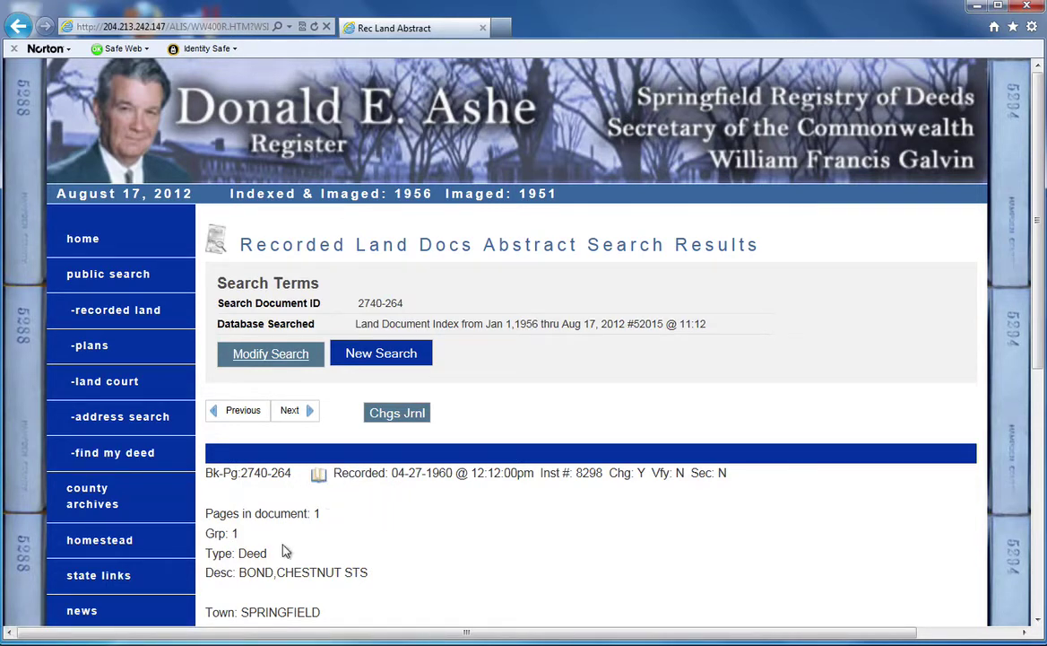
scroll(376, 509, down, 3)
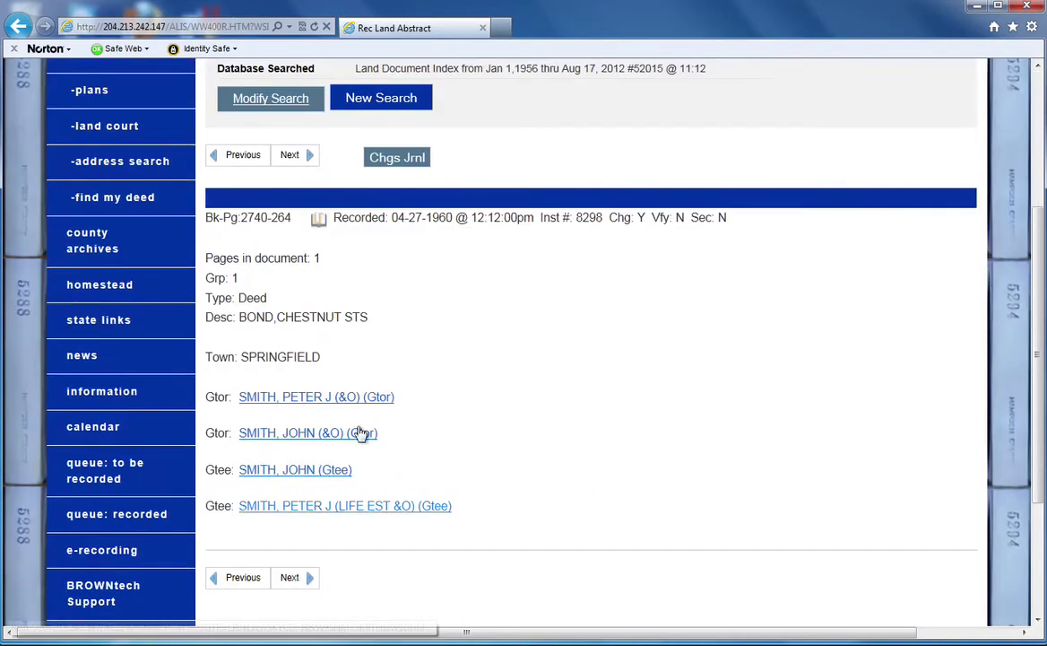
click(239, 155)
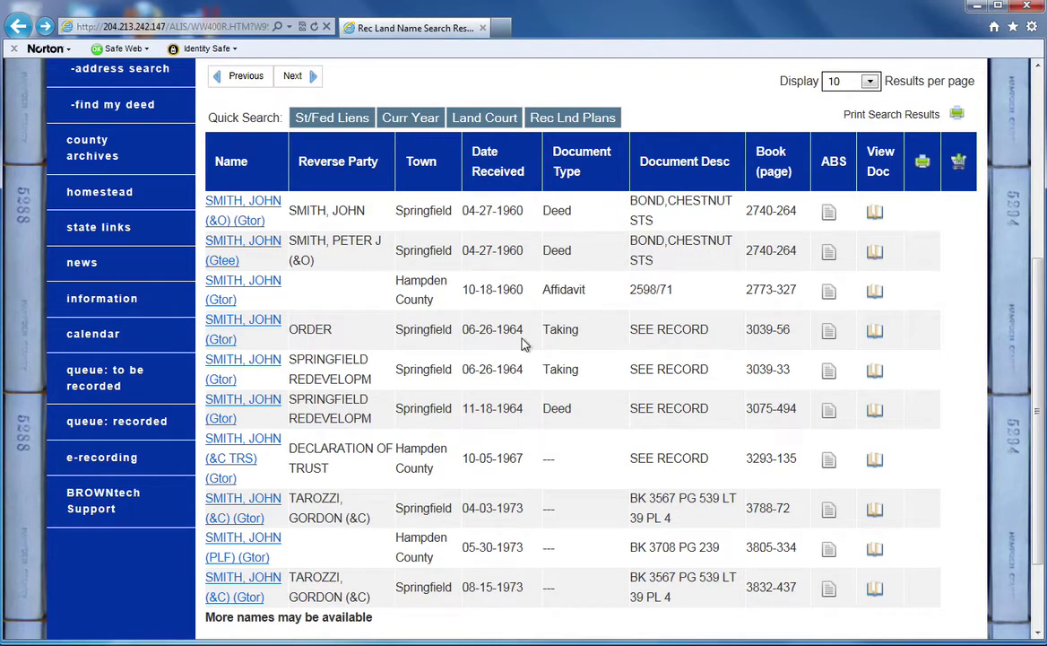
Open the scanned image of deed 2740-264 in the online viewer and inspect it at larger and smaller zoom levels
click(874, 215)
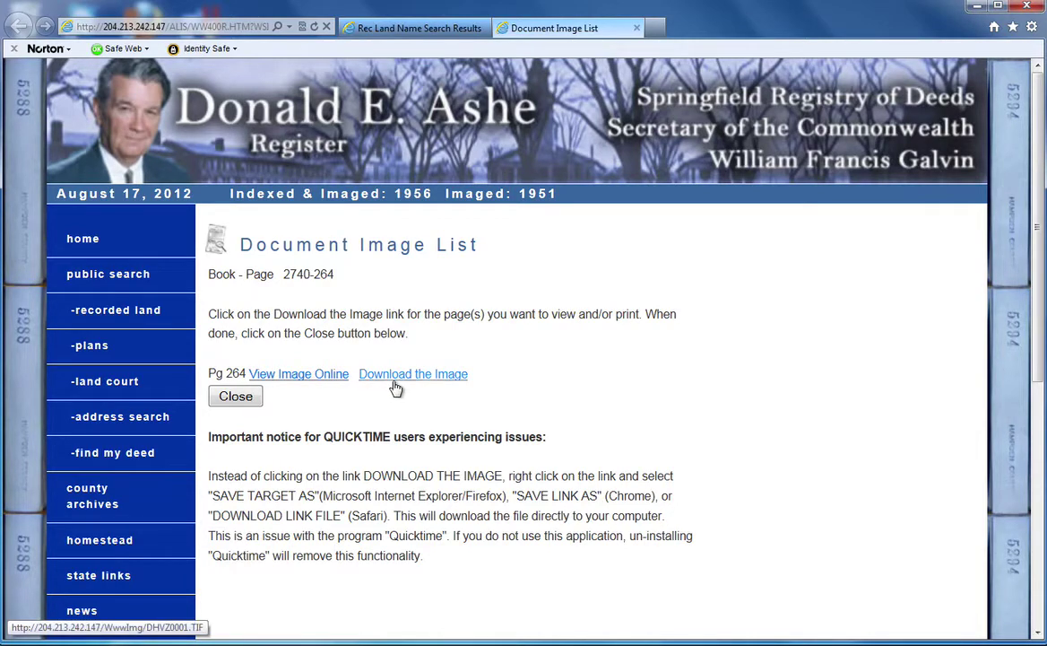
click(312, 374)
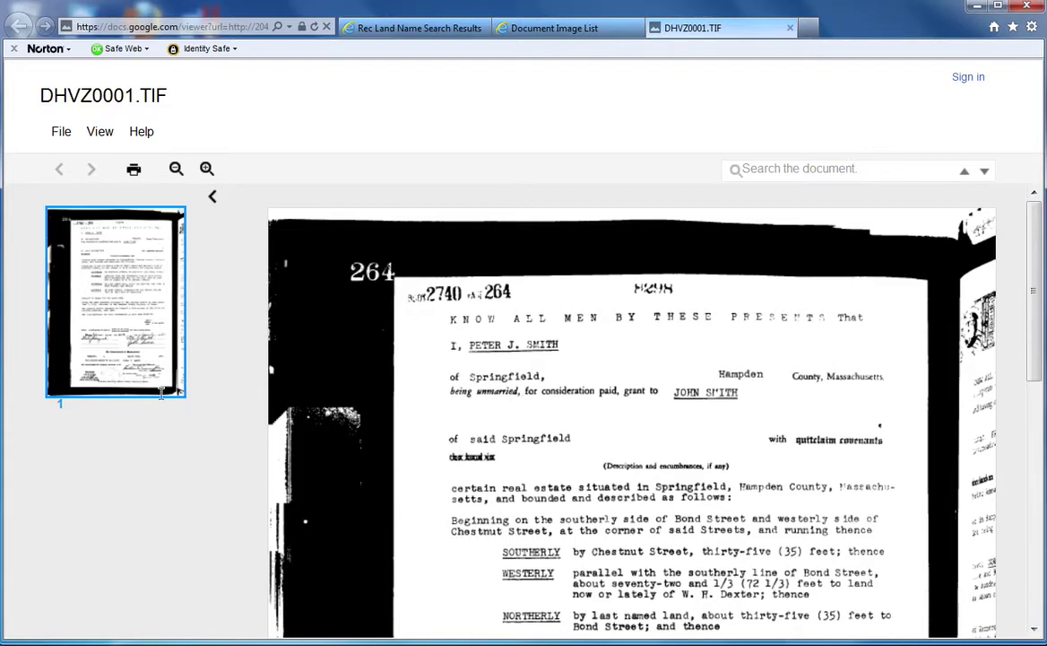
click(206, 168)
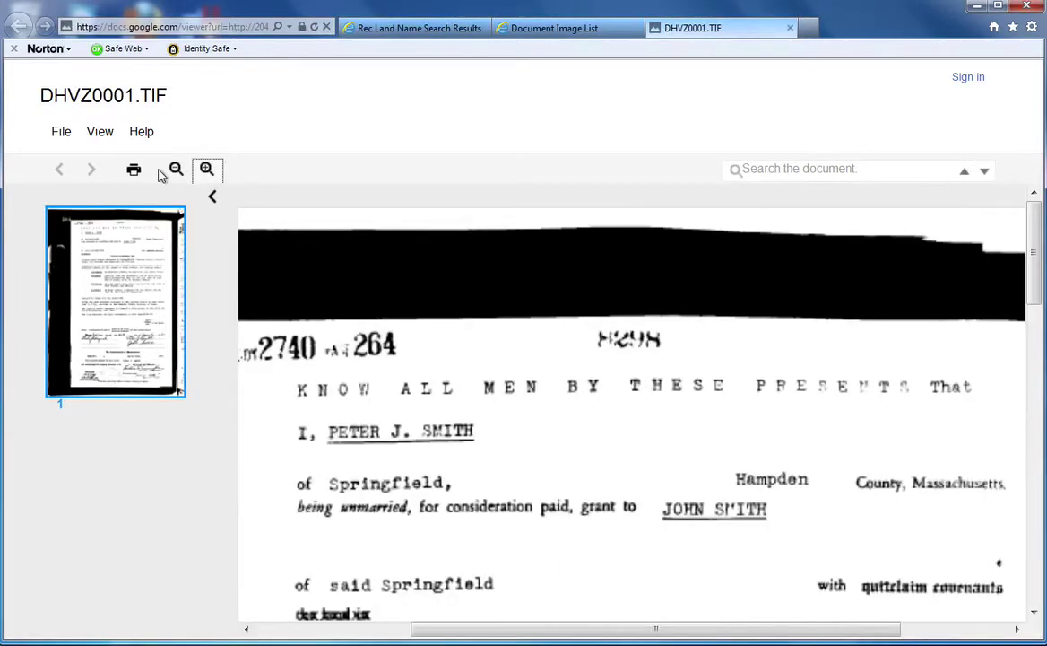
click(177, 168)
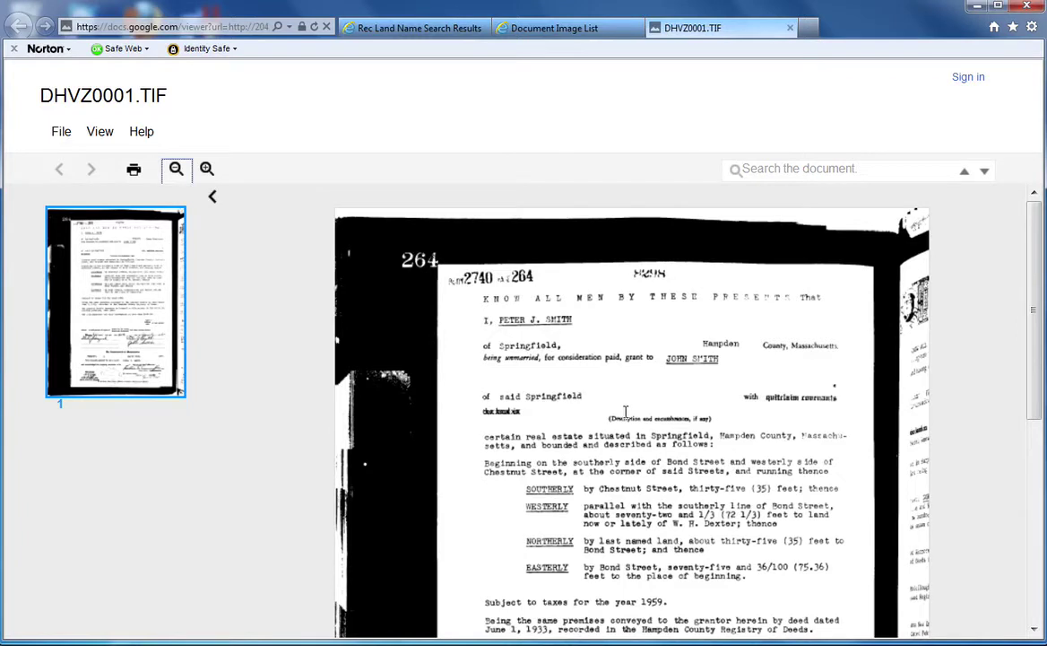
Search the scanned deed for the party's surname, close the viewer and image list, and return to the search results
click(789, 168)
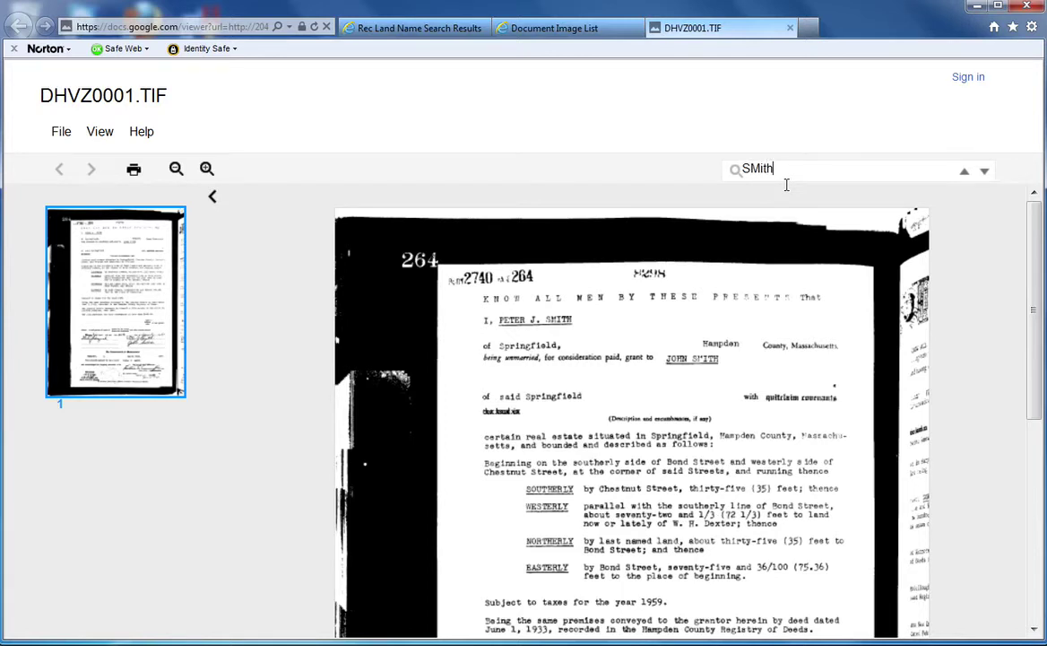
key(Return)
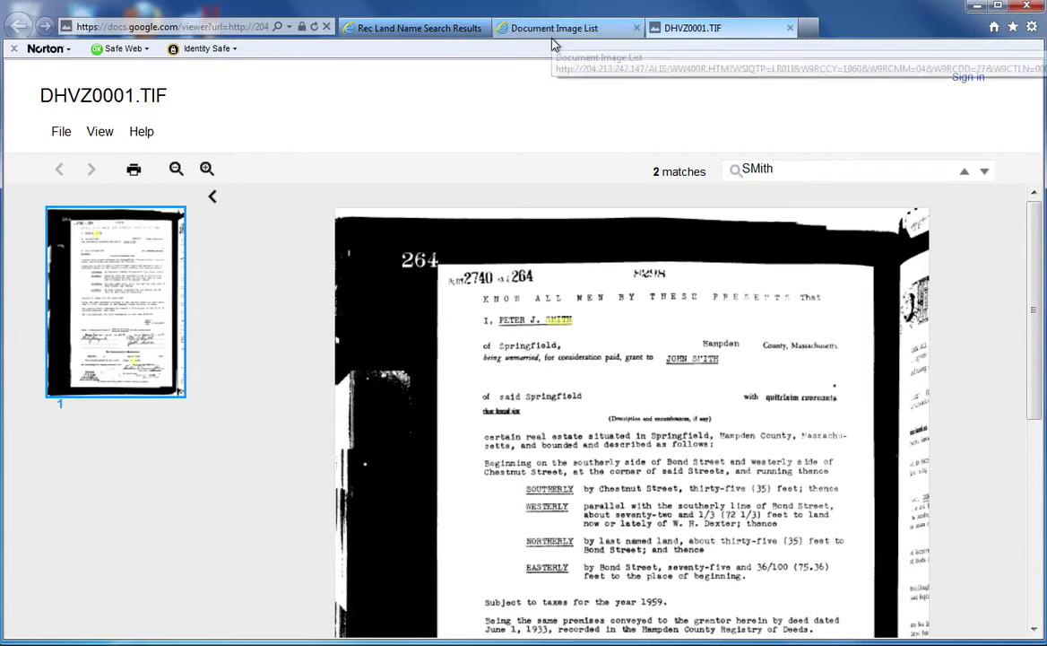
click(790, 30)
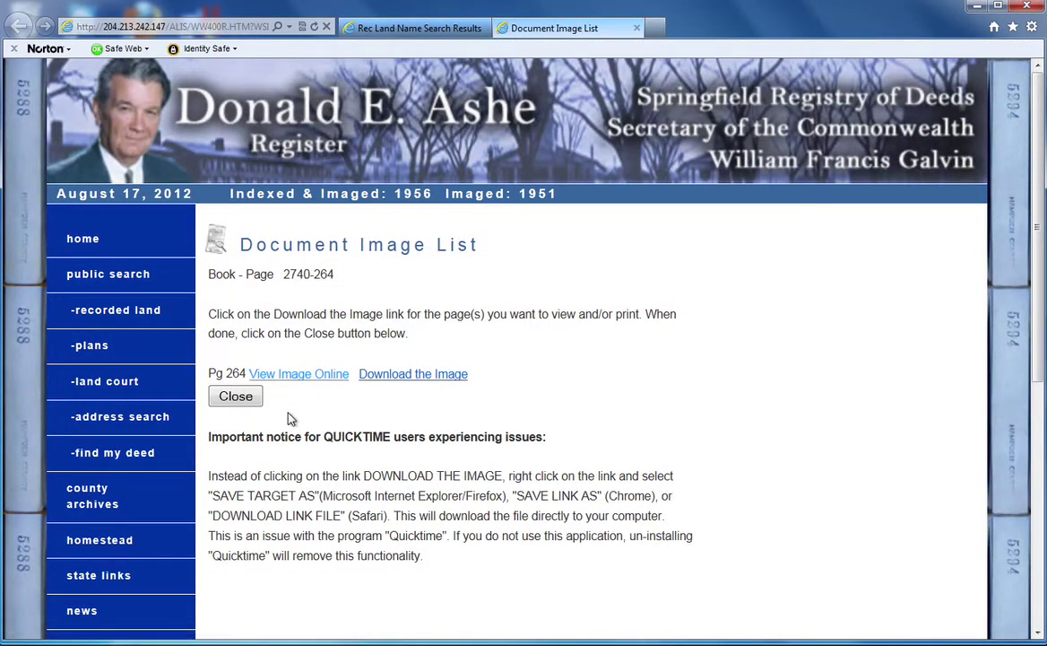
click(235, 397)
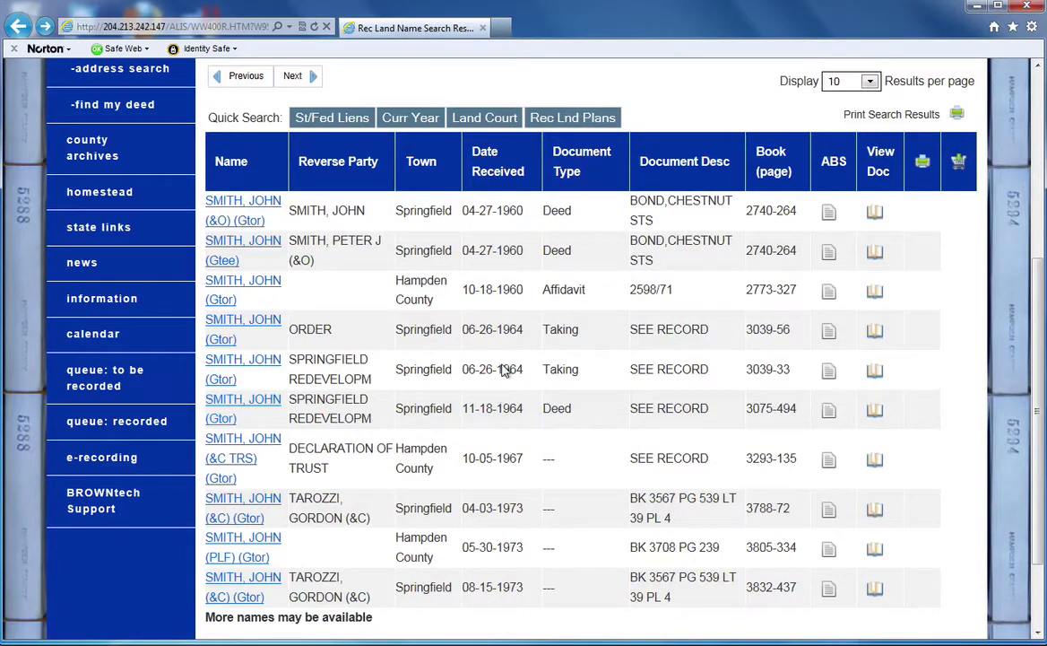
Download the image of the first listed deed, 2740-264, open it in Windows Photo Viewer to inspect it, and close the viewer
click(878, 213)
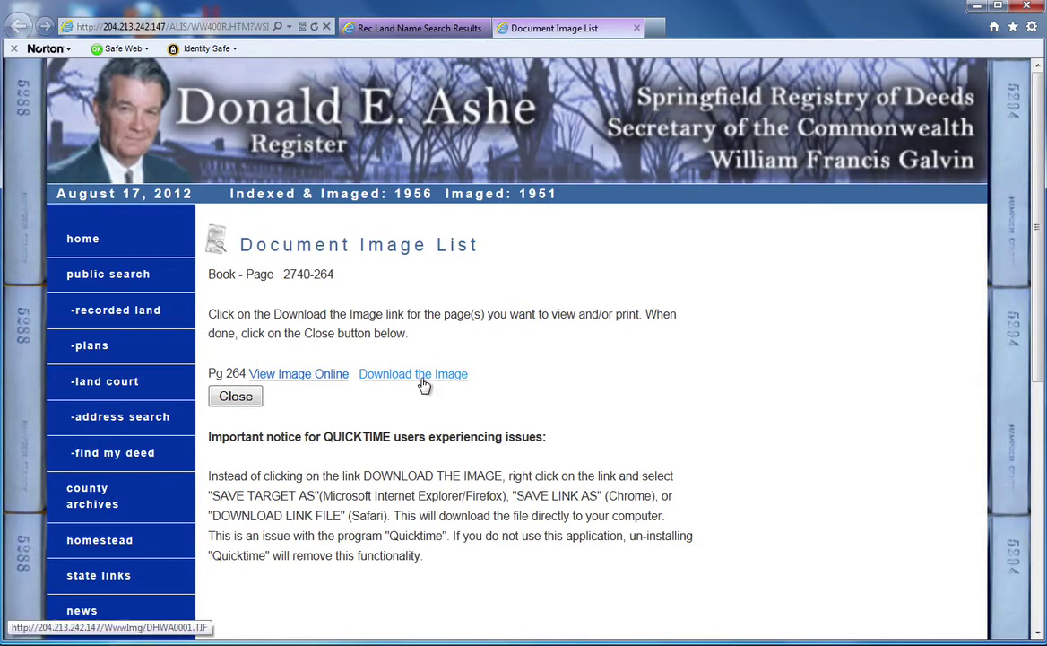
click(425, 378)
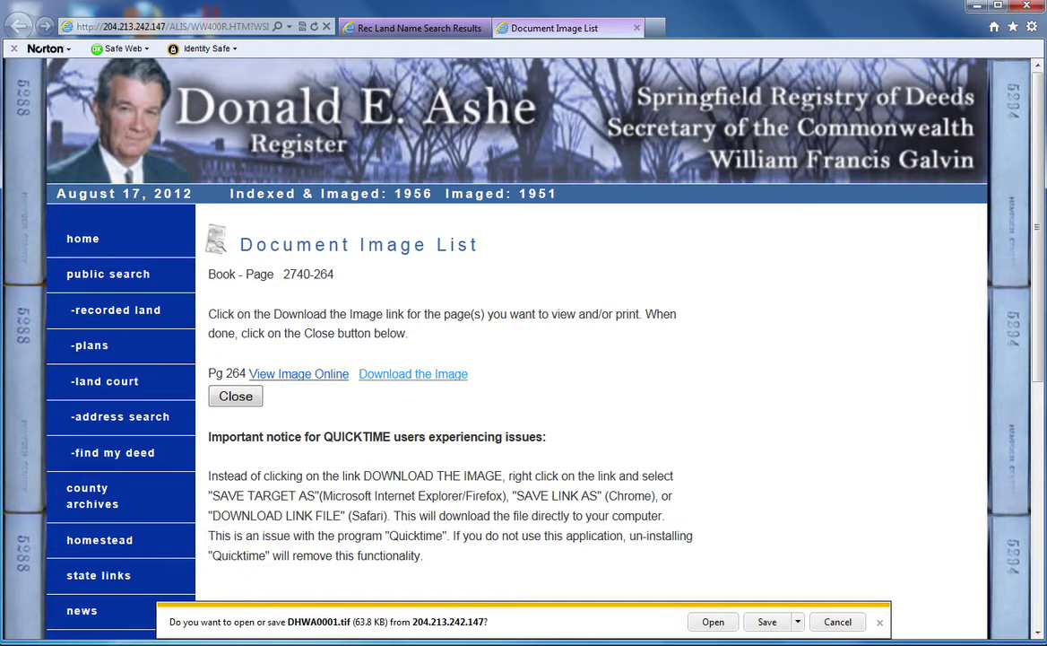
click(713, 622)
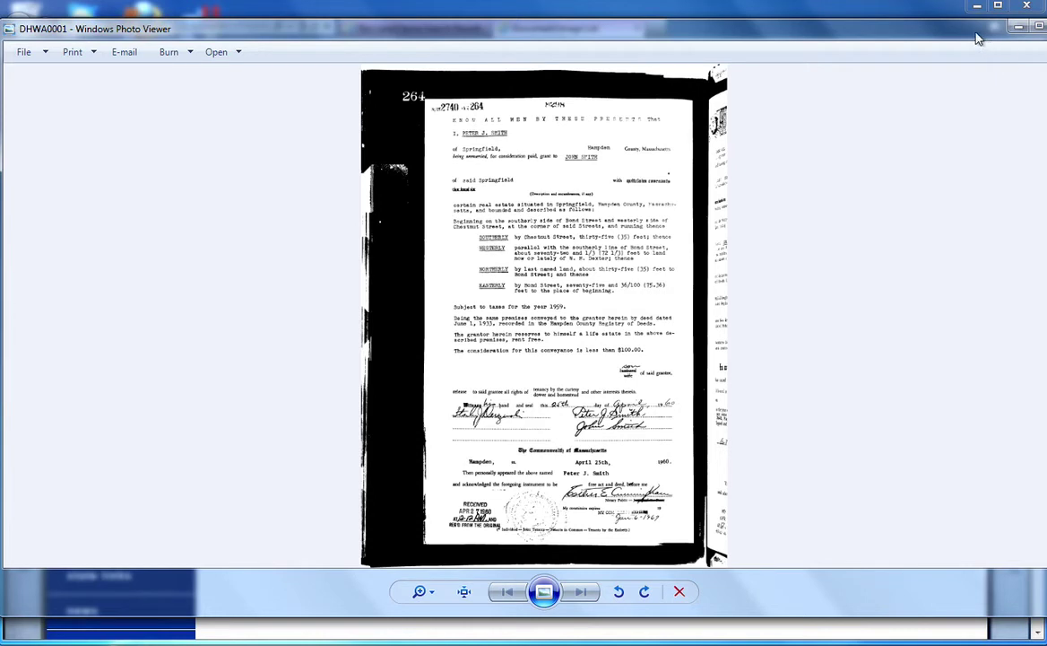
drag(914, 33, 836, 36)
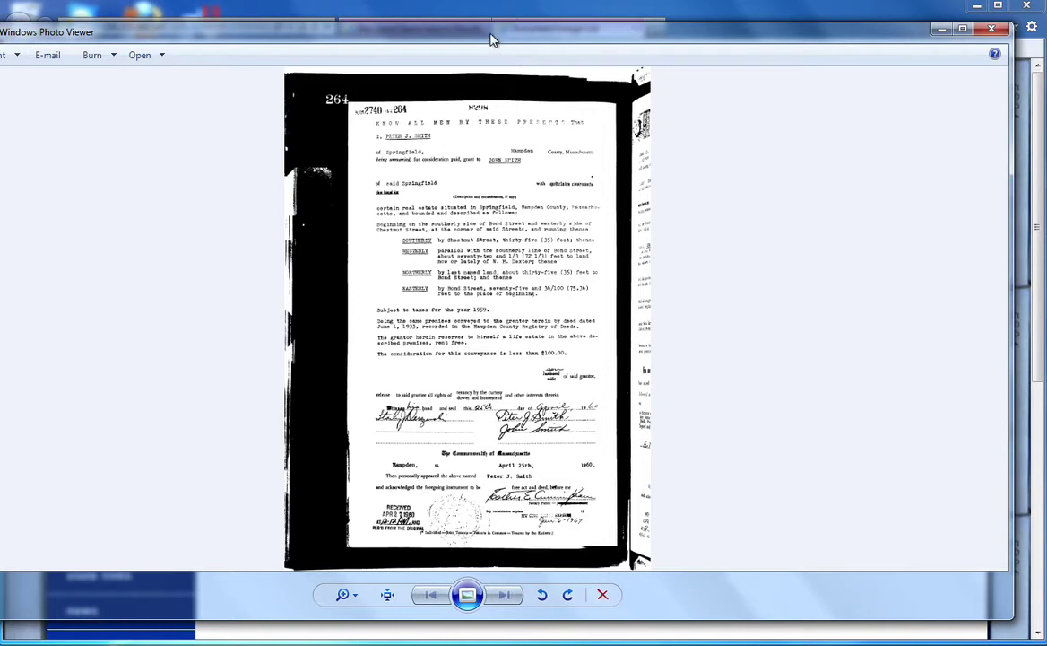
drag(492, 40, 455, 68)
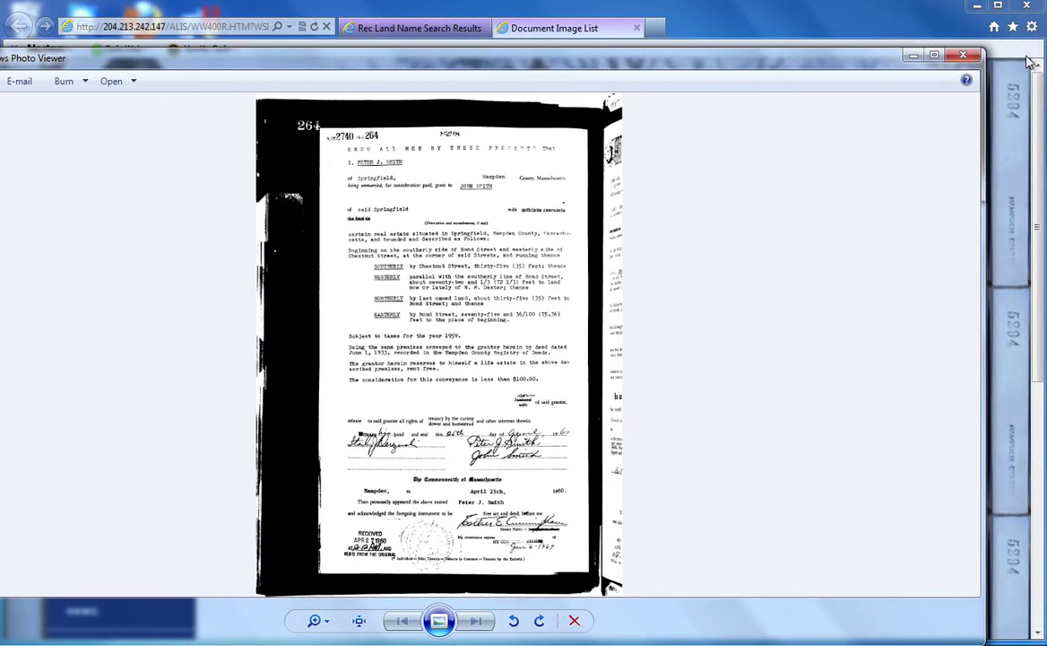
click(965, 58)
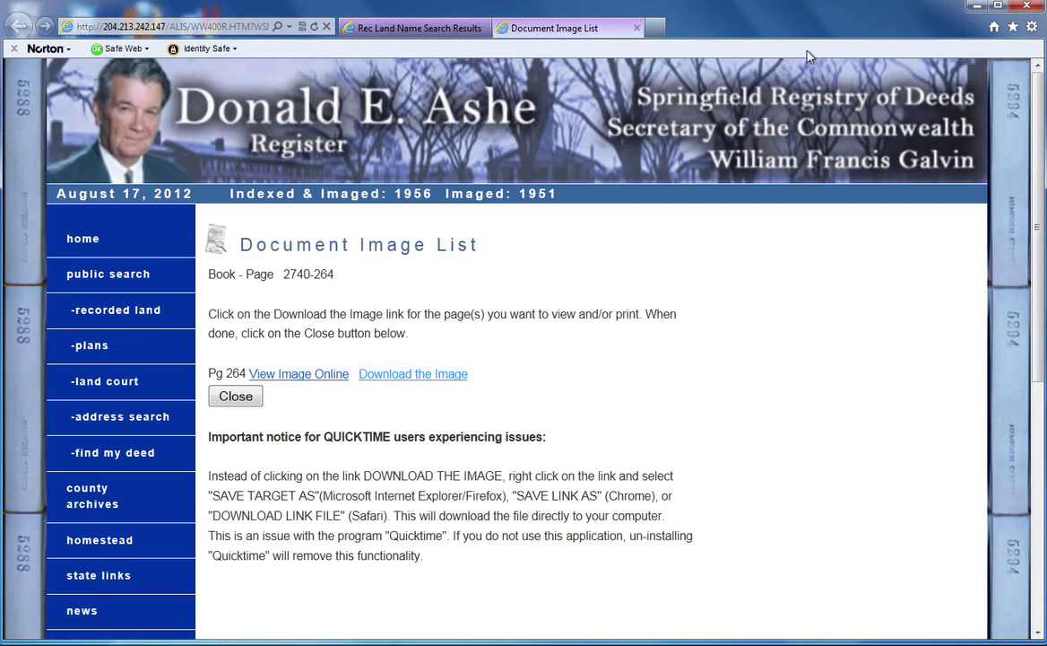
Download the deed image again, bring up the Save As dialog for the TIFF file, and cancel the save and download
click(426, 383)
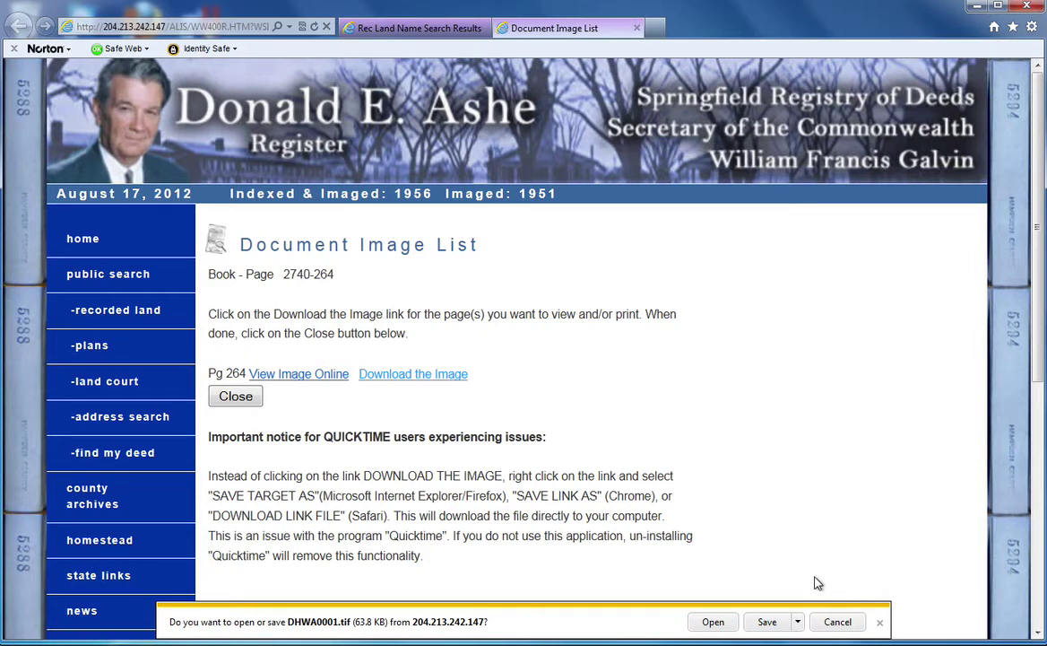
click(797, 622)
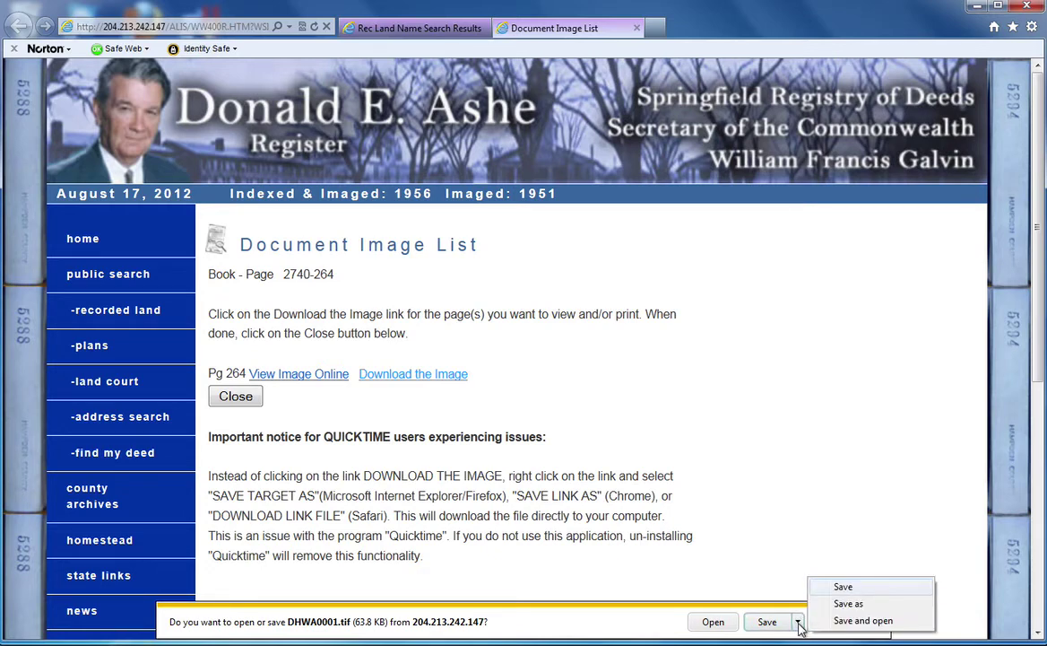
click(847, 603)
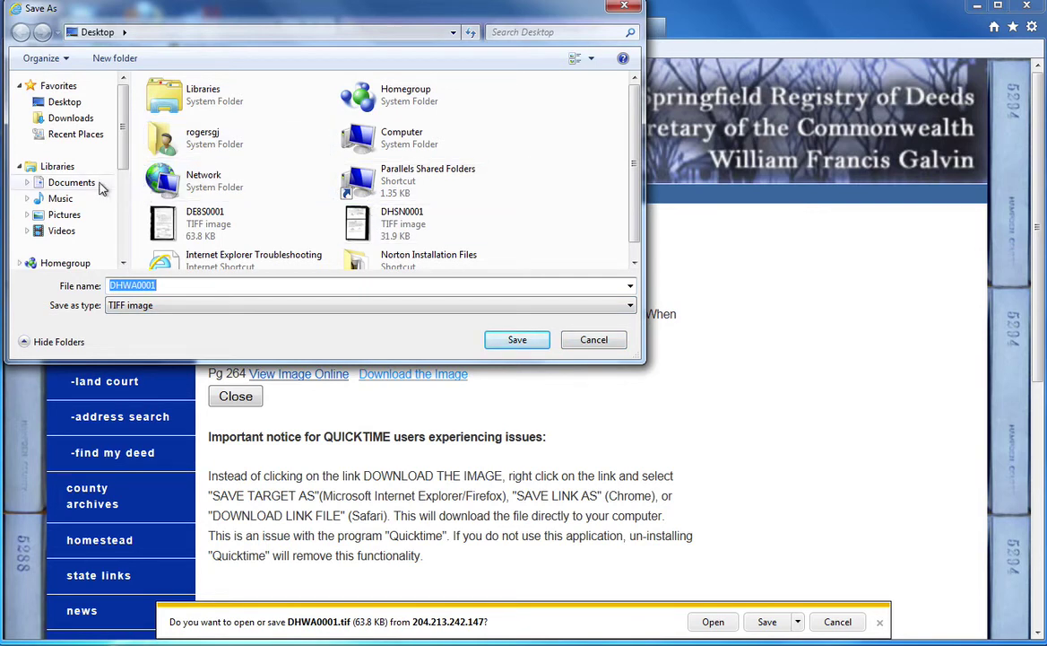
click(592, 340)
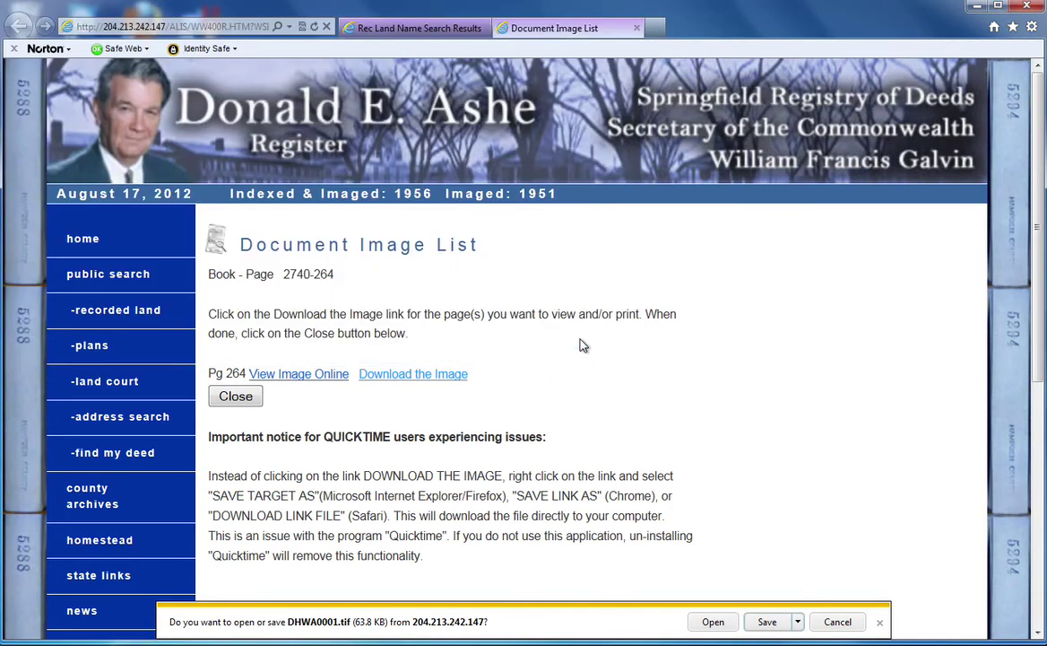
click(881, 623)
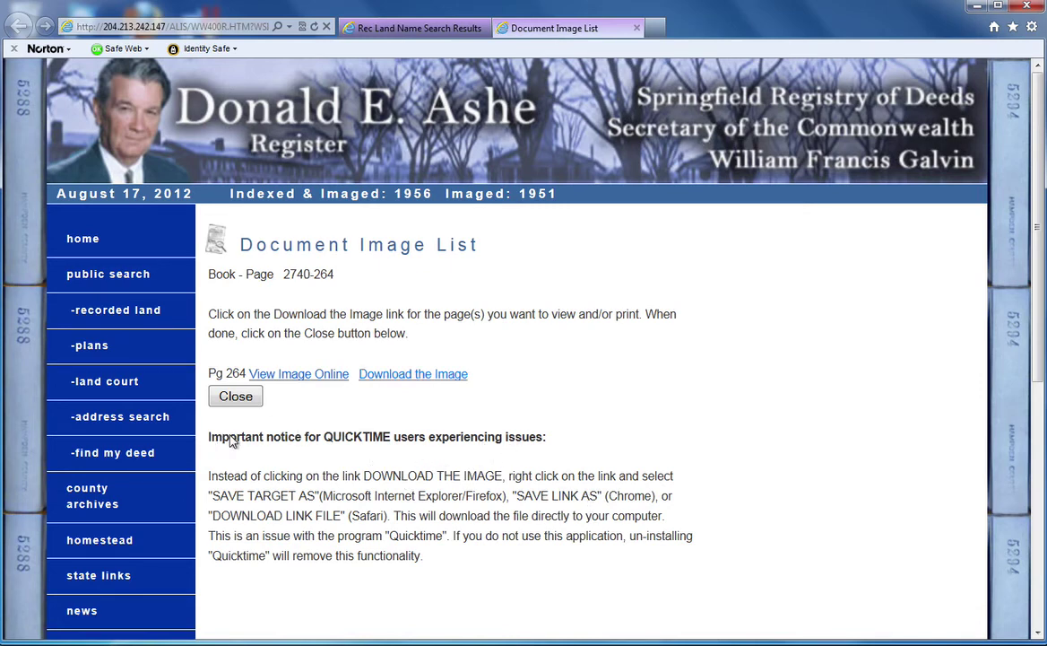
Read the notice for QuickTime users and try its save-target method on the deed image's download link, cancelling the save dialog
drag(231, 440, 552, 441)
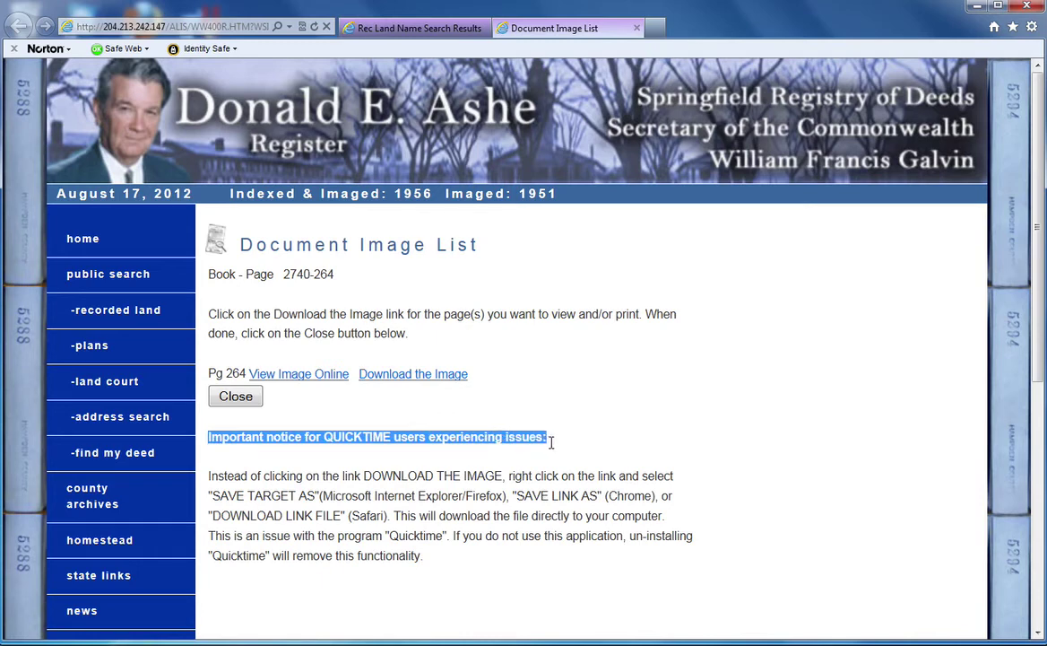
click(385, 482)
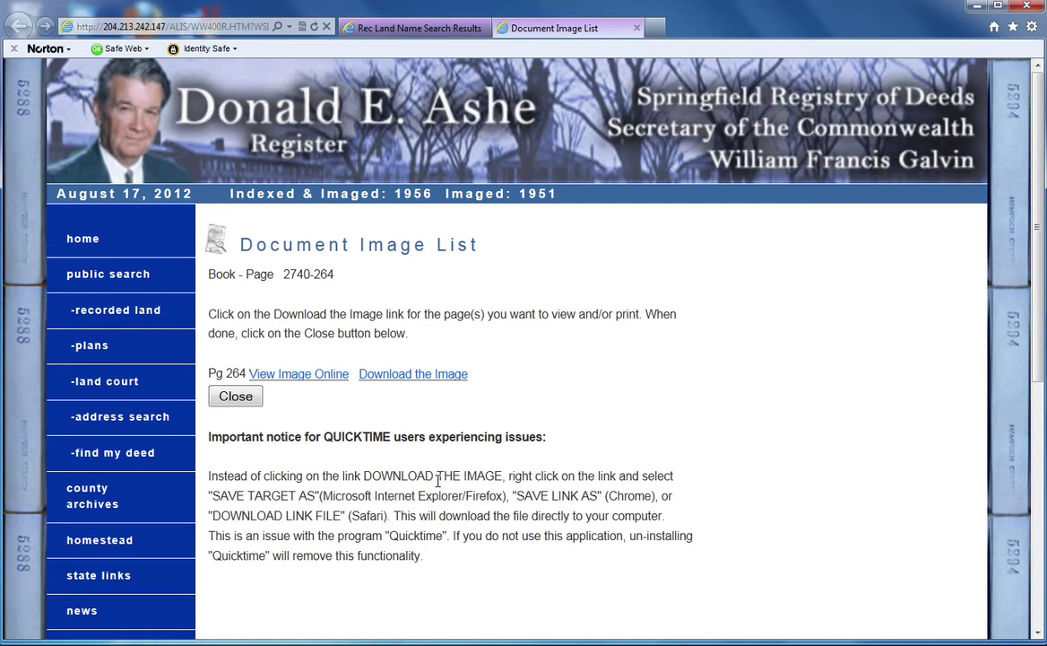
right_click(435, 381)
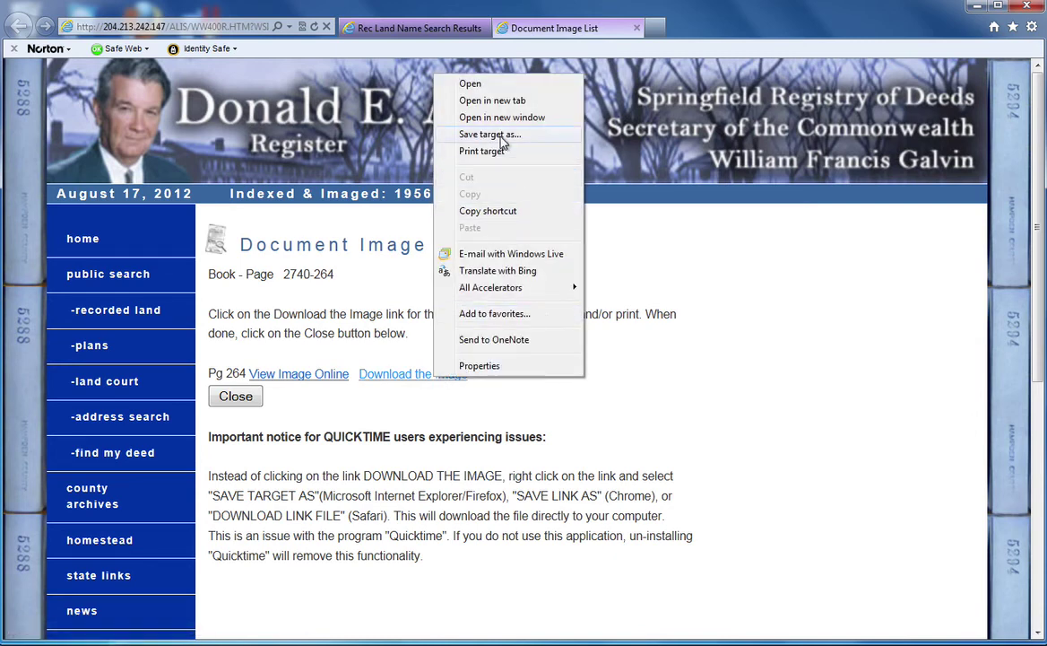
click(489, 135)
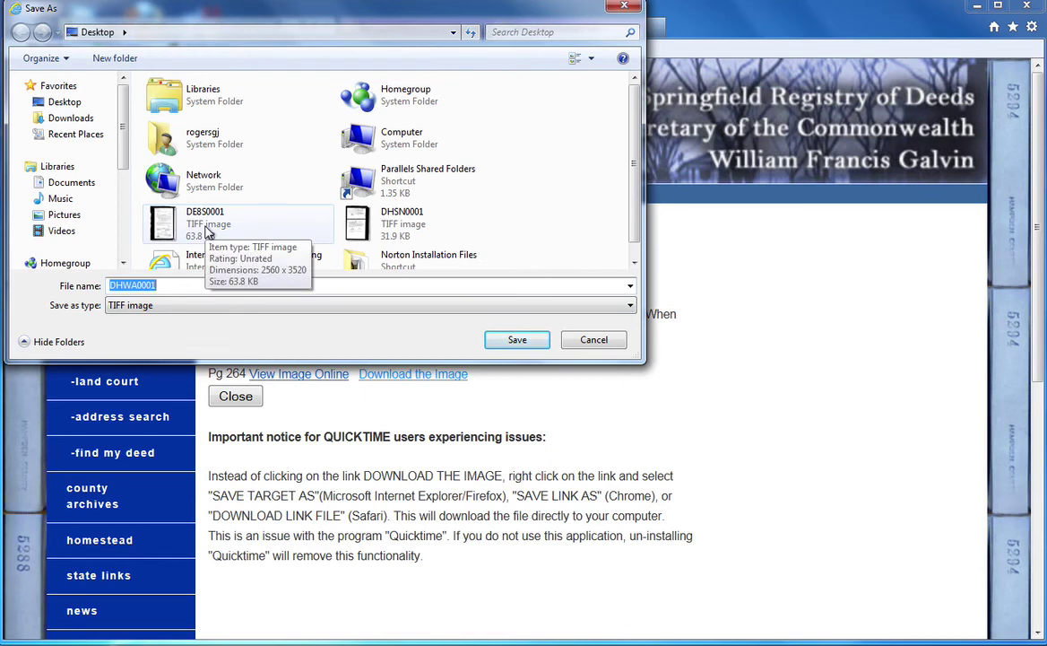
click(614, 342)
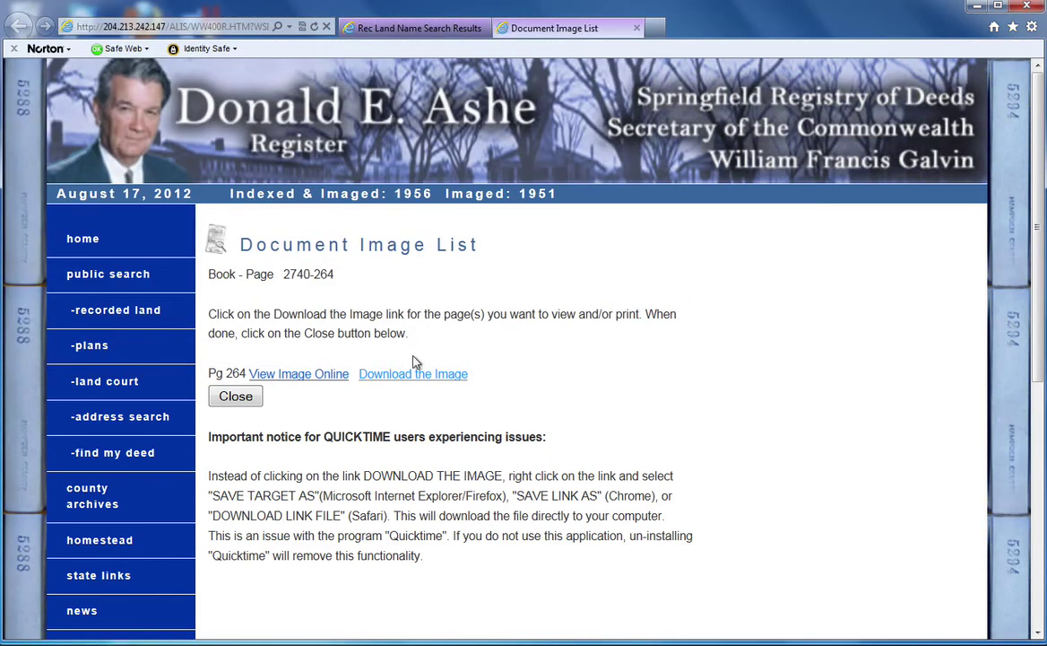
Go to the registry's public search options page
click(128, 279)
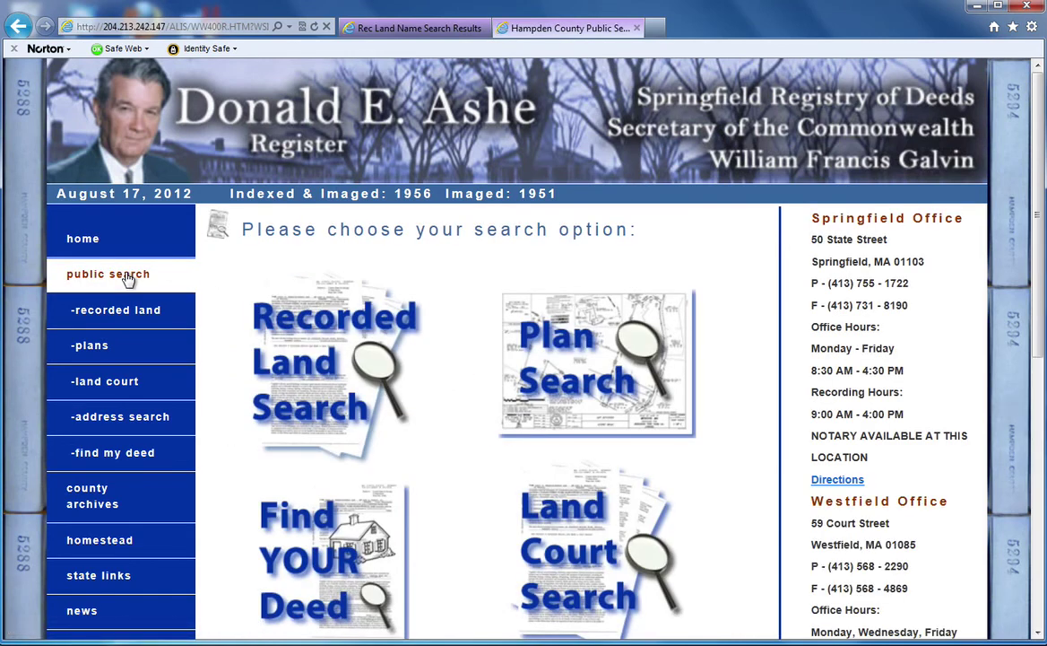